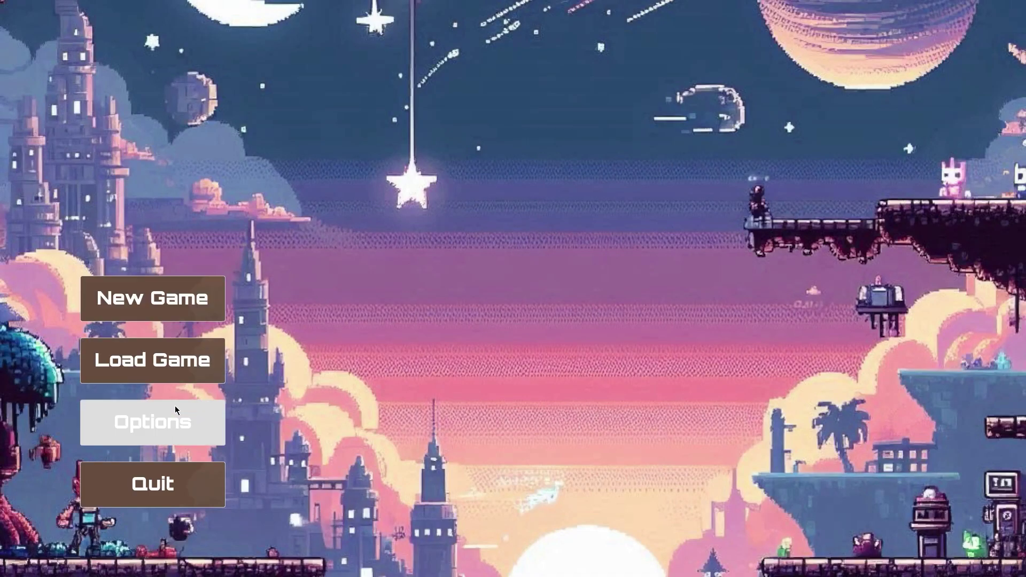
# Step: Choose New Game from the main menu and wait for the opening forest cutscene
pyautogui.click(170, 314)
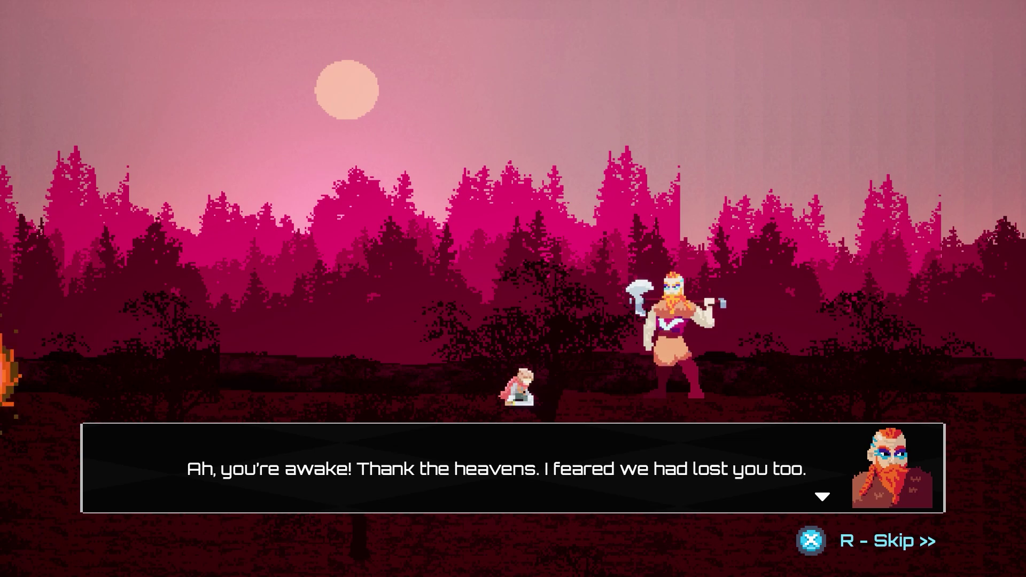
# Step: Step through every line of the hero and elder's conversation until the final line closes
pyautogui.press('Return')
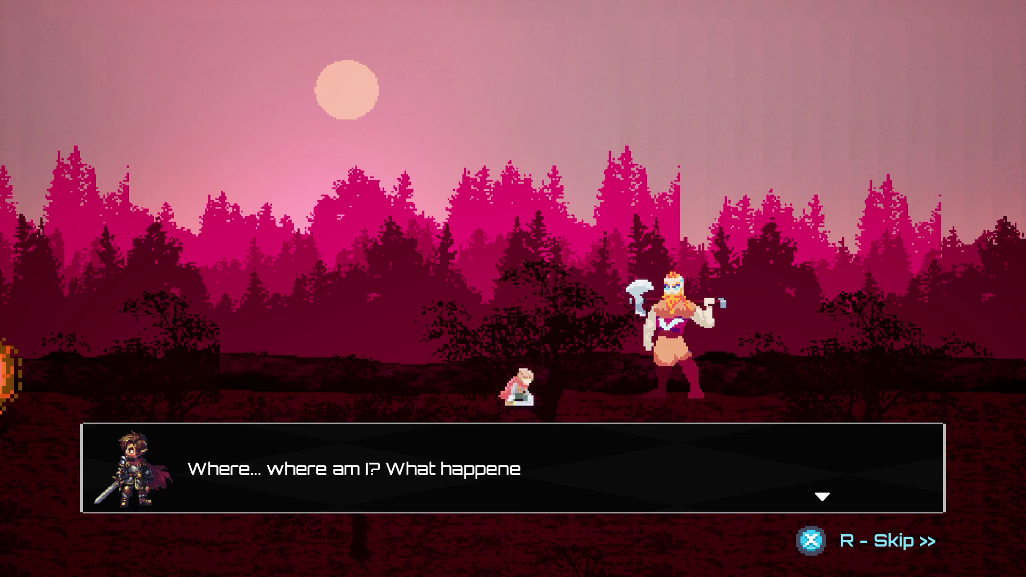
pyautogui.press('Return')
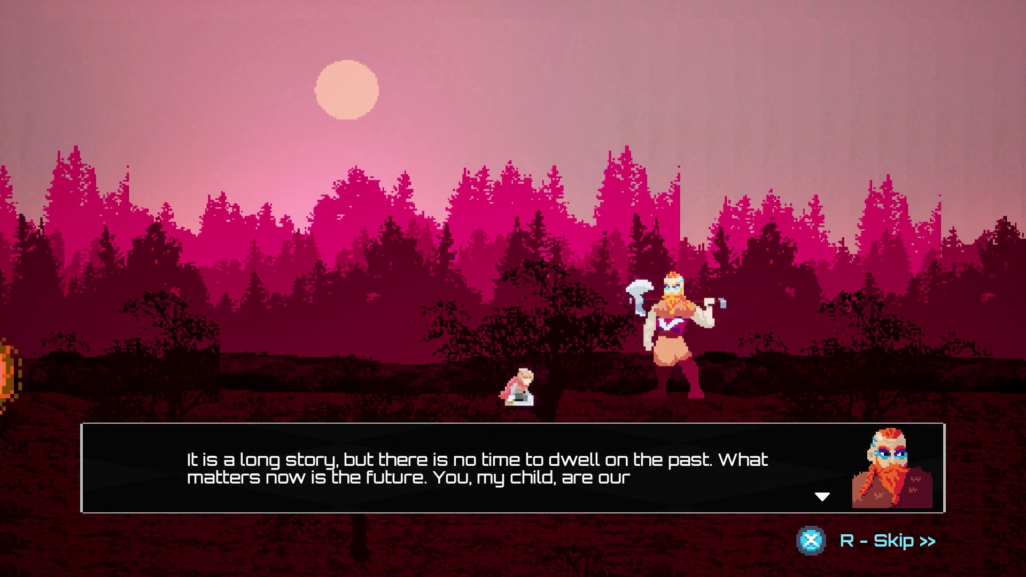
pyautogui.press('Return')
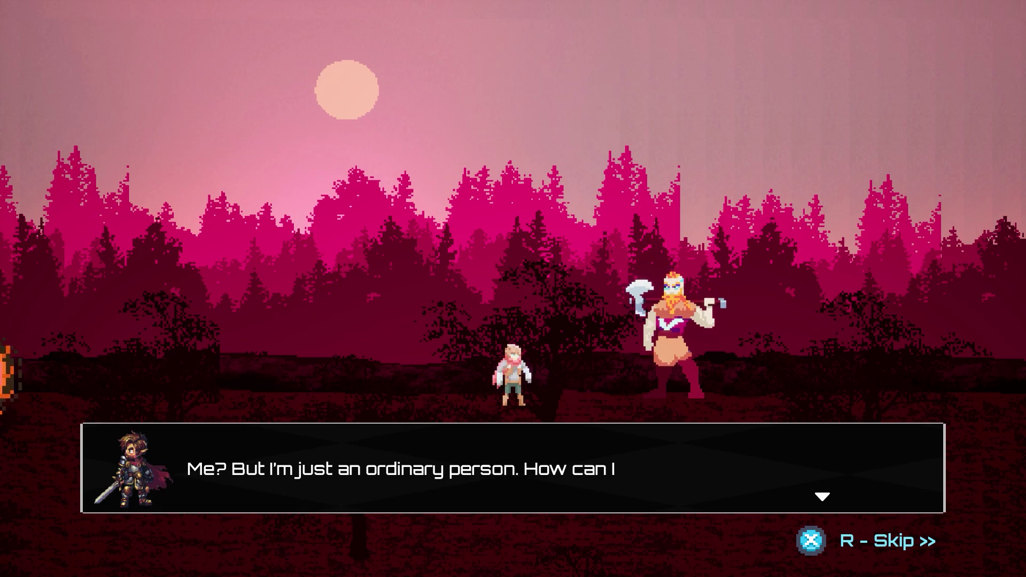
pyautogui.press('Return')
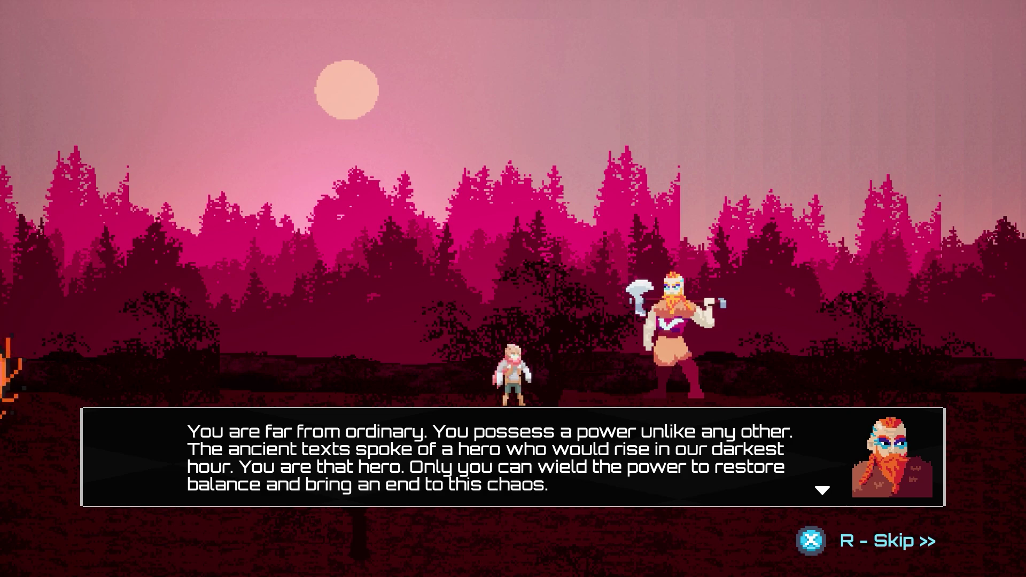
pyautogui.press('Return')
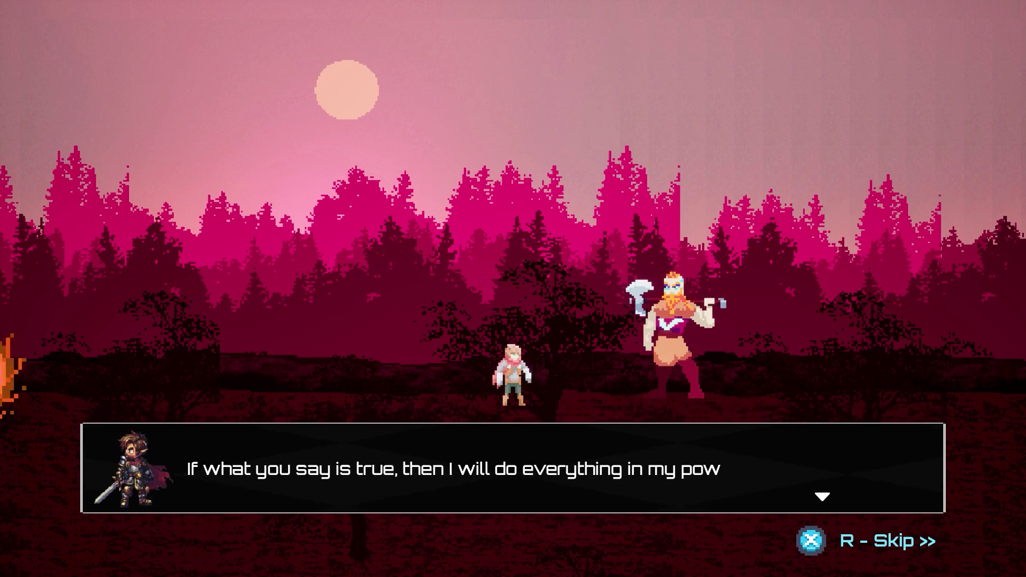
pyautogui.press('Return')
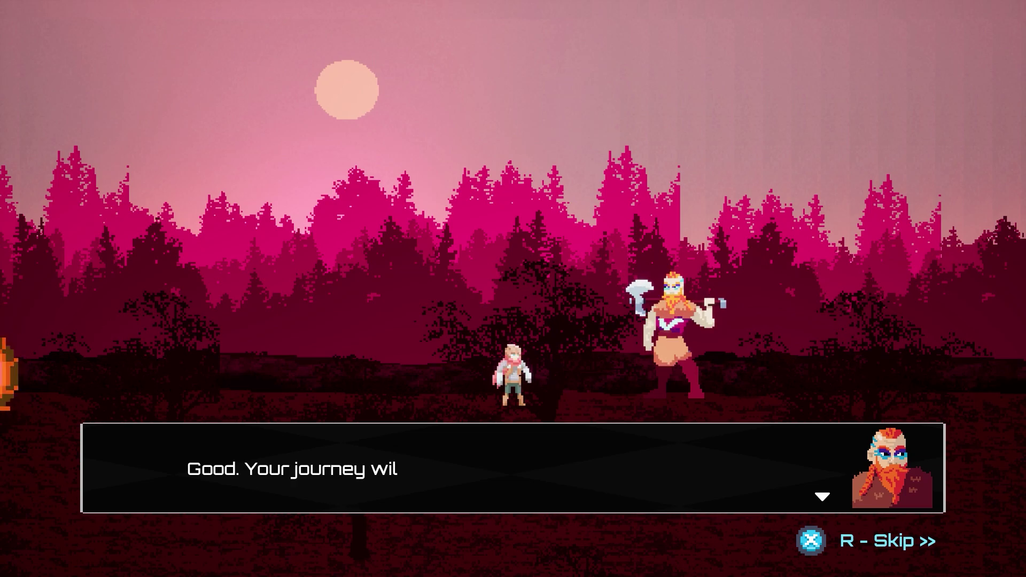
pyautogui.press('Return')
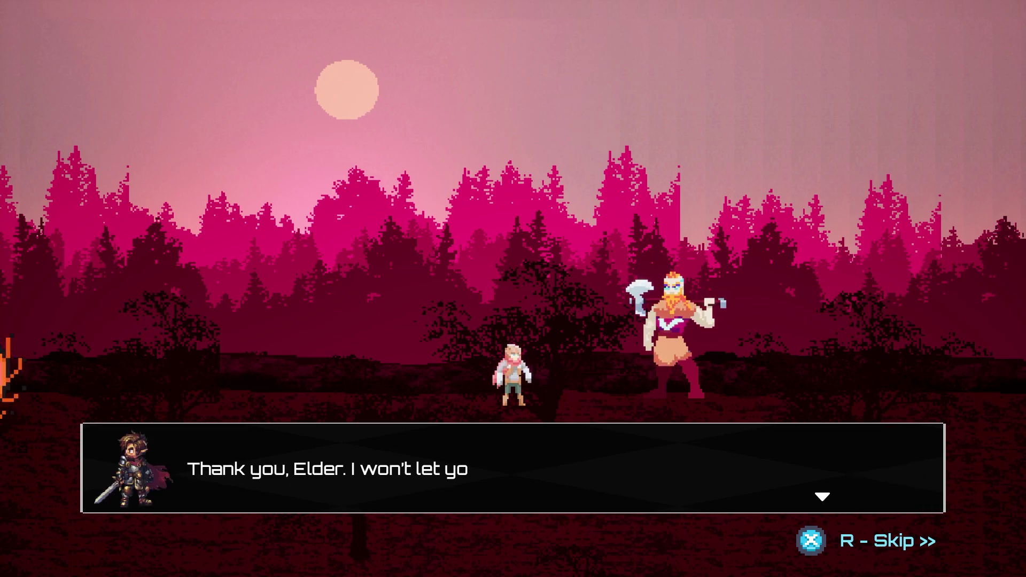
pyautogui.press('Return')
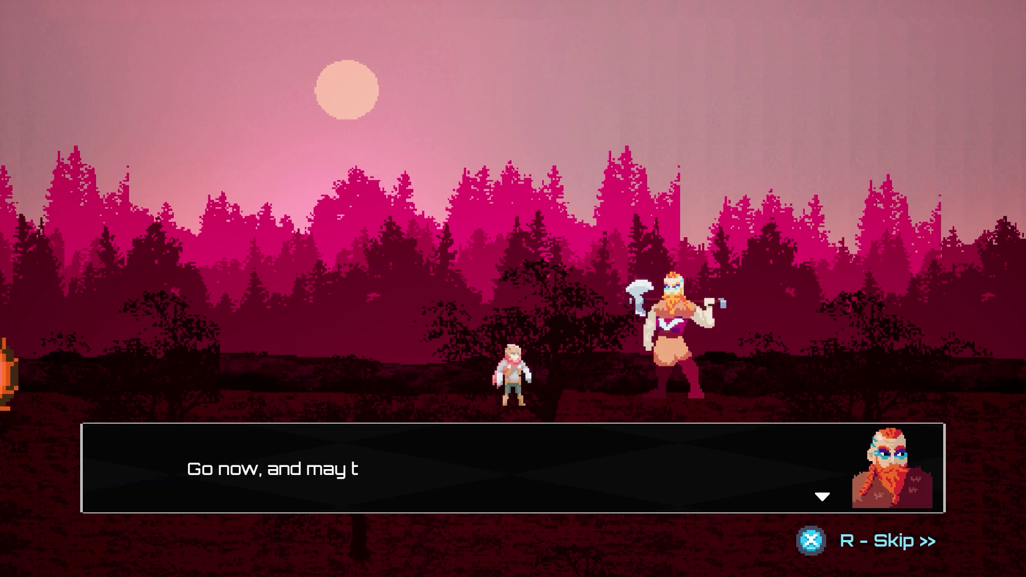
pyautogui.press('Return')
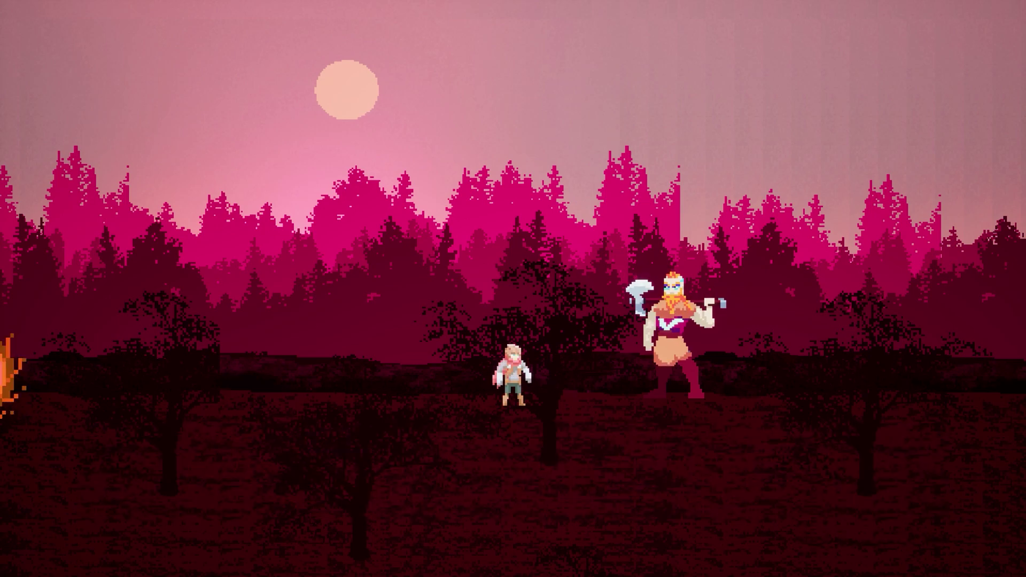
# Step: Run the hero right past the bridge toward the gem platform, jumping over the boar
pyautogui.press('Left')
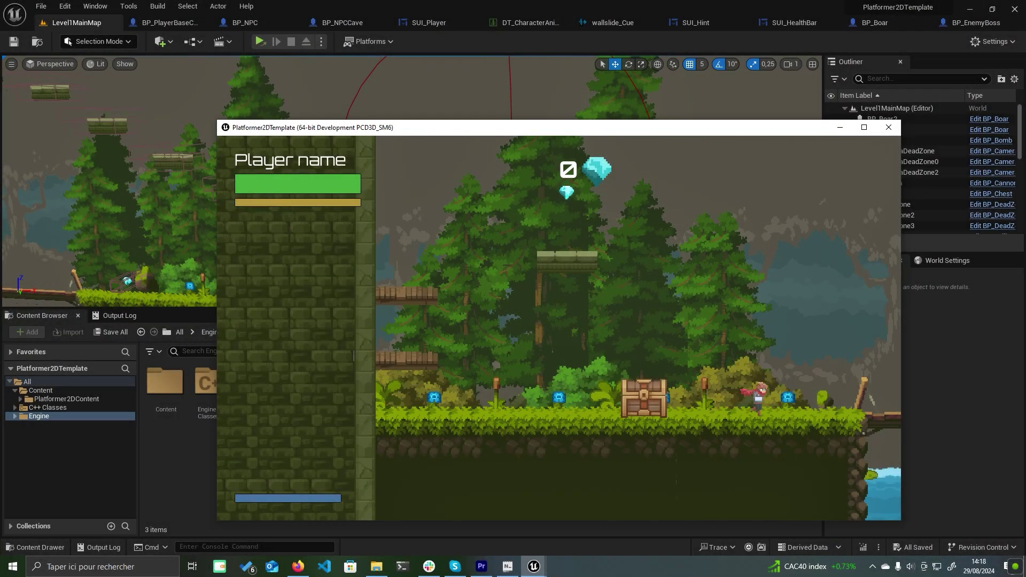
pyautogui.press('Right')
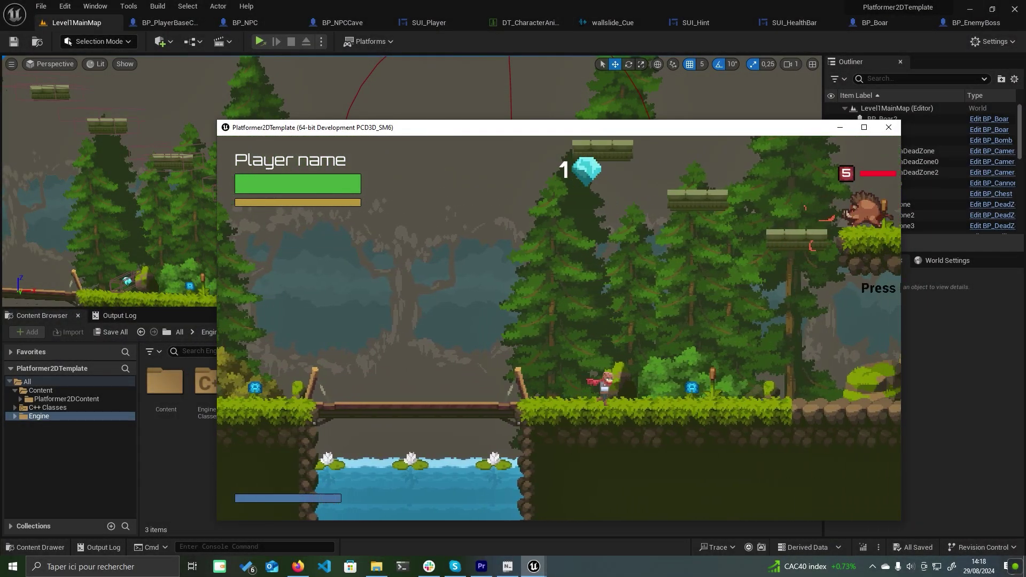
pyautogui.press('Right')
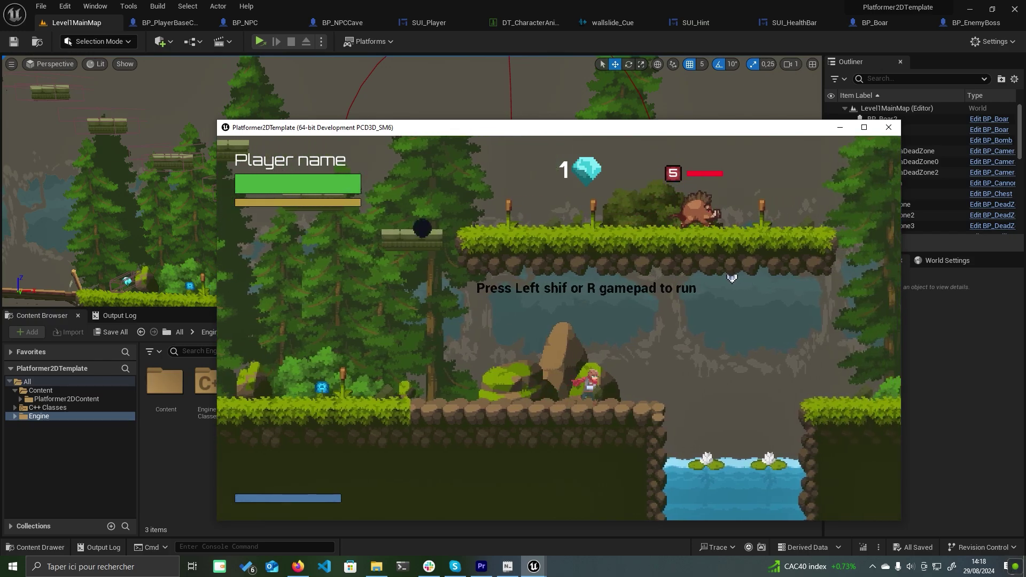
pyautogui.press('Right')
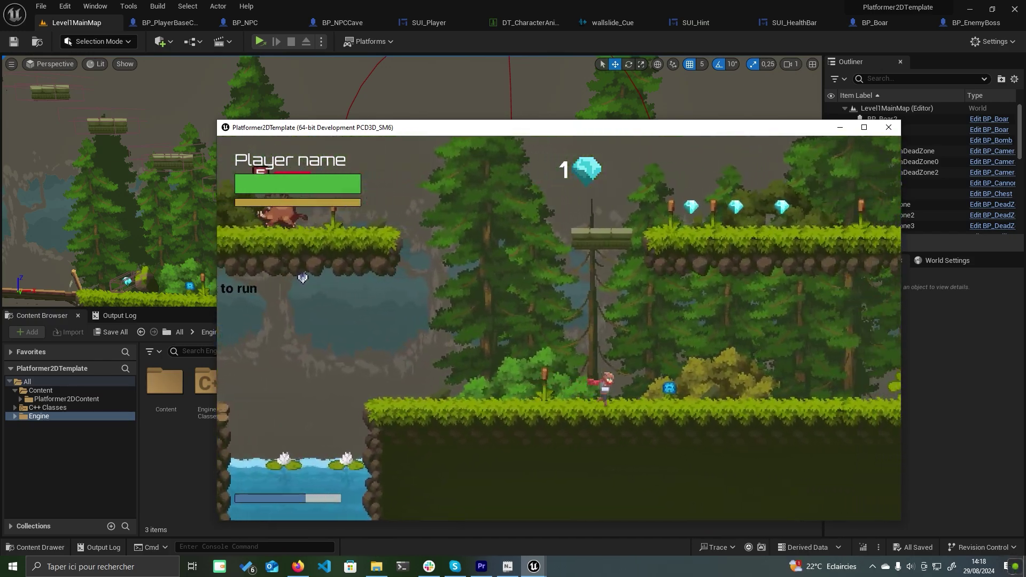
pyautogui.press('Right')
pyautogui.press('space')
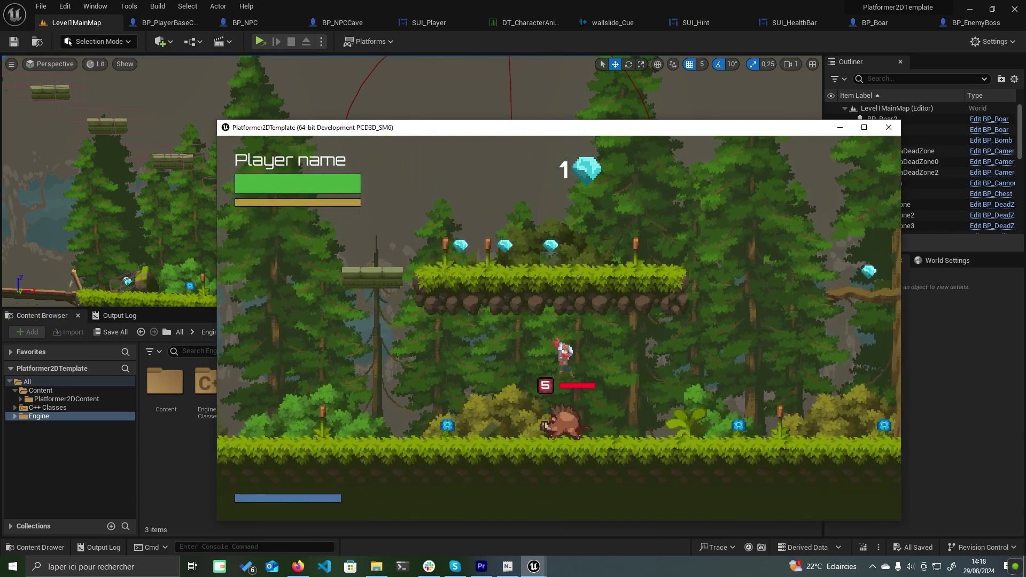
# Step: Stomp the boar so it drops a key, then run back left toward the water
pyautogui.press('Left')
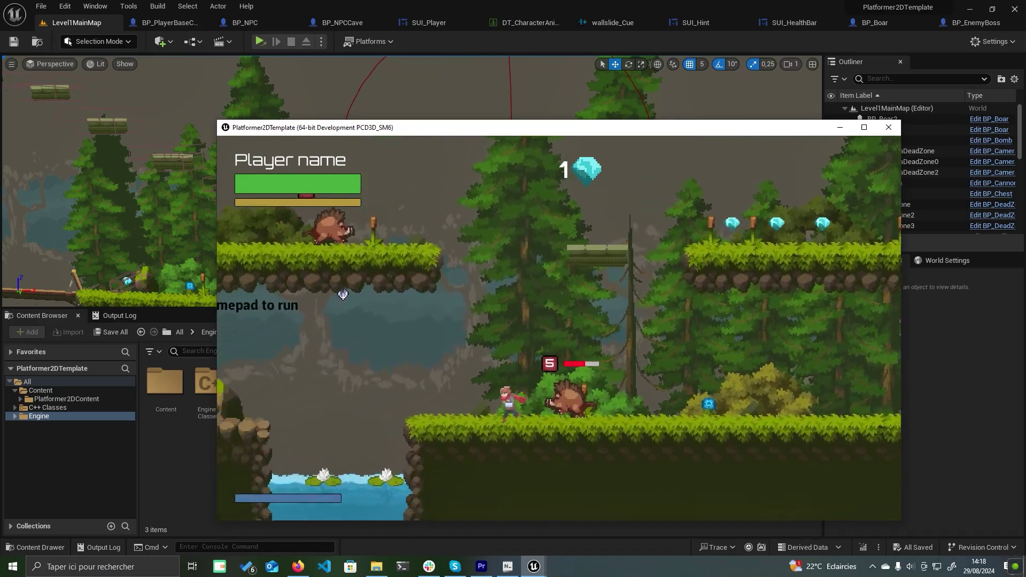
pyautogui.press('Left')
pyautogui.press('space')
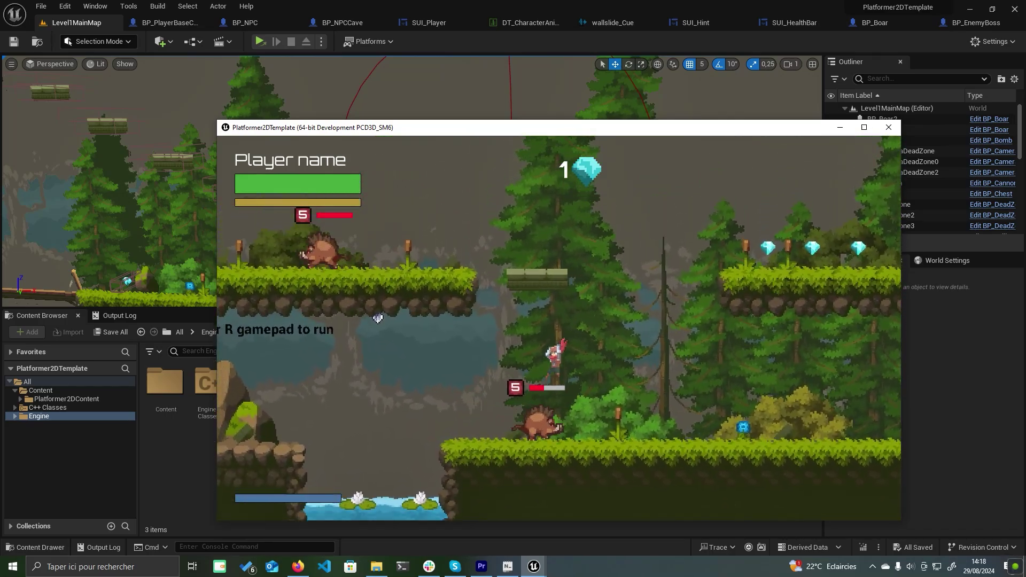
pyautogui.press('Right')
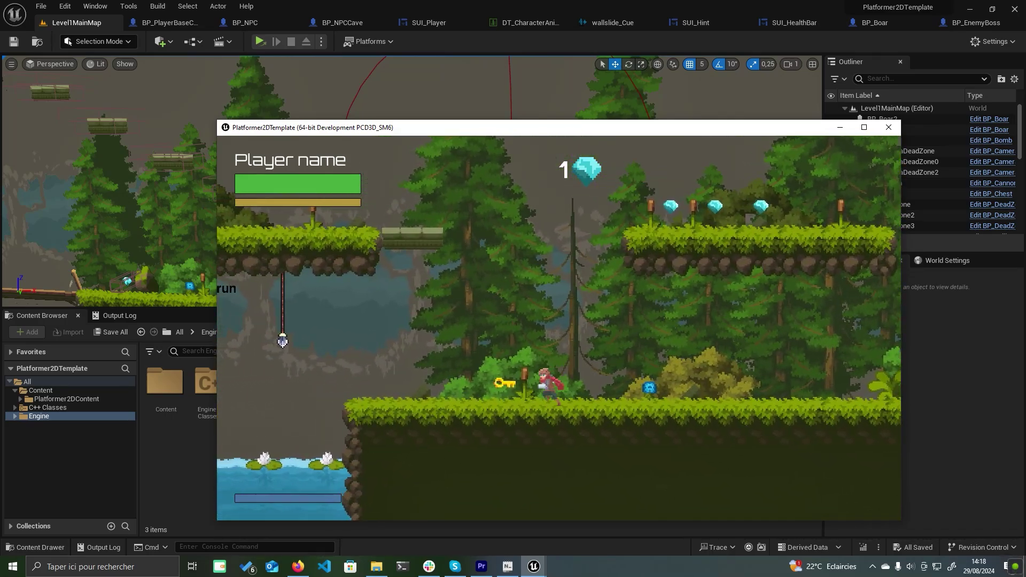
pyautogui.press('Left')
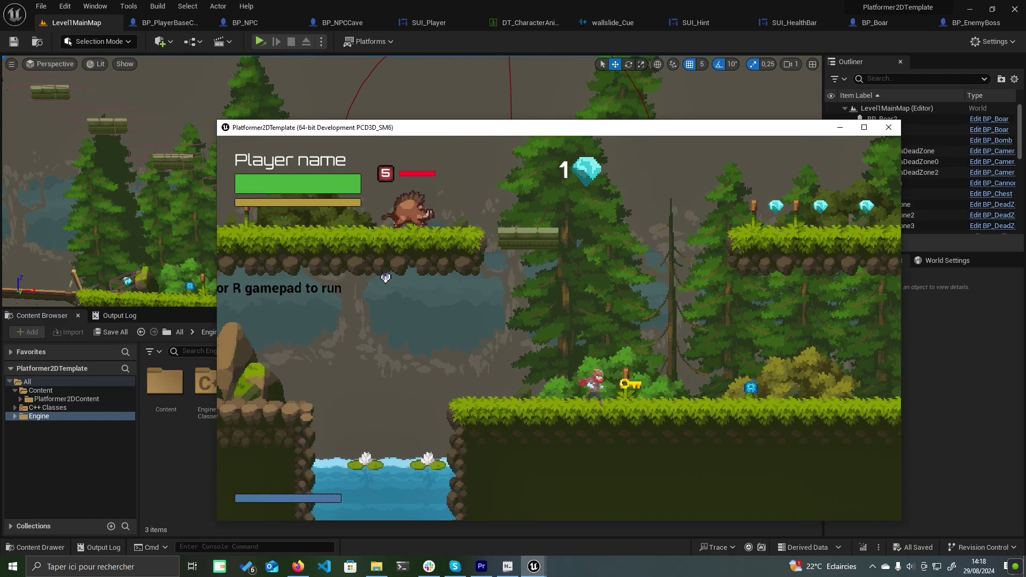
pyautogui.press('Left')
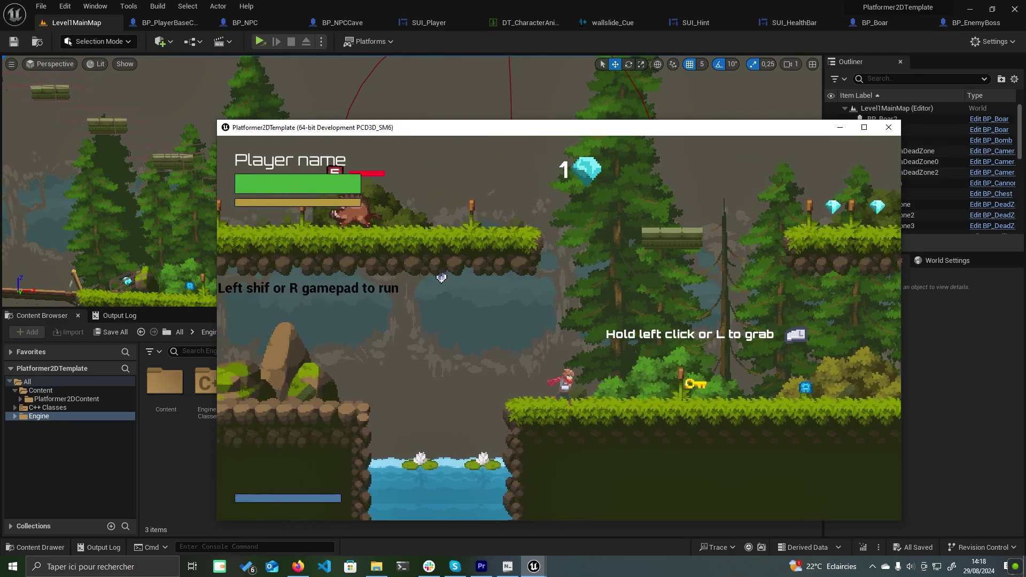
pyautogui.press('Right')
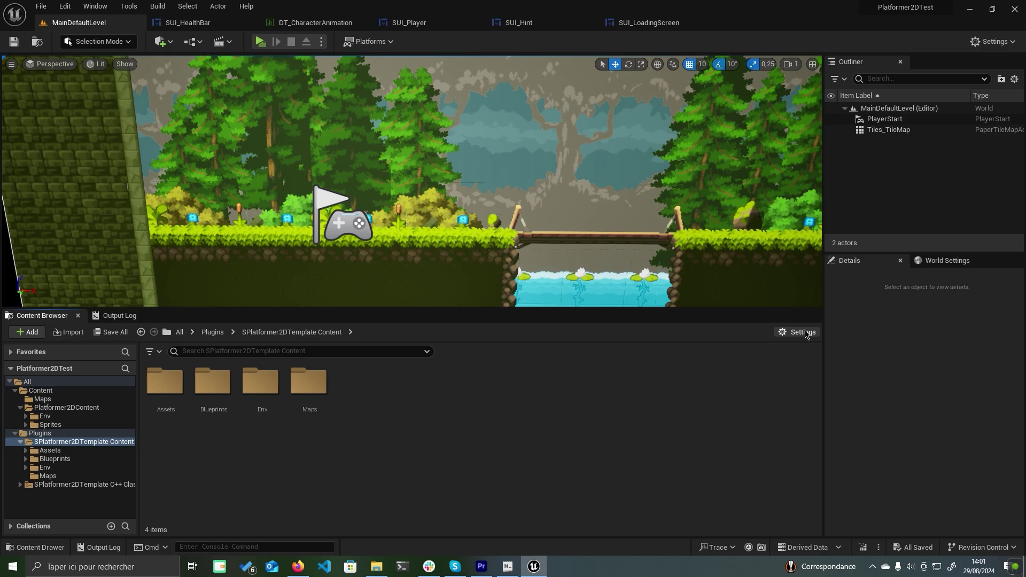
# Step: Show engine content in the Content Browser and expand the Engine Plugins folder
pyautogui.click(806, 333)
pyautogui.click(876, 418)
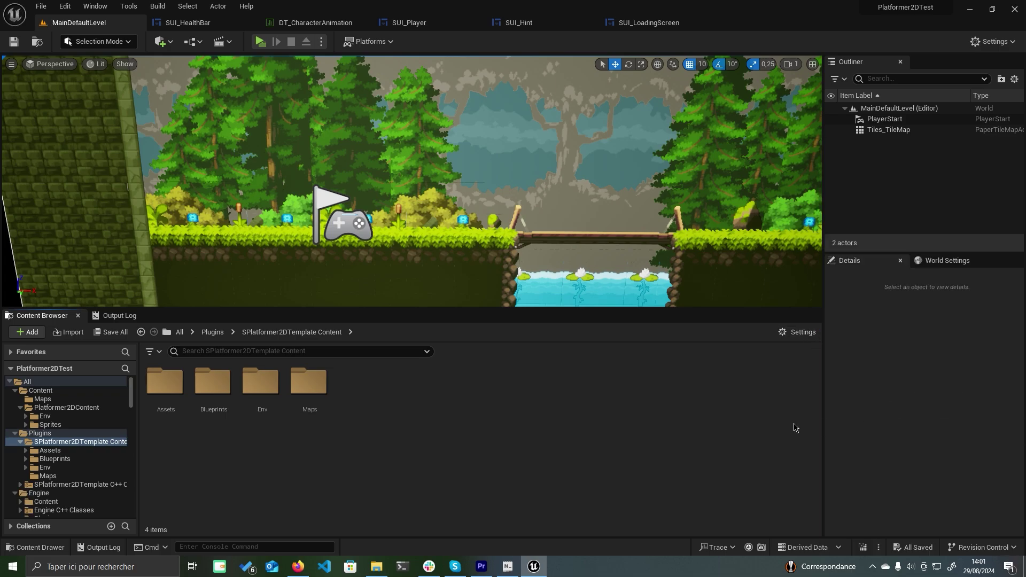
pyautogui.scroll(-4, 48, 422)
pyautogui.click(21, 416)
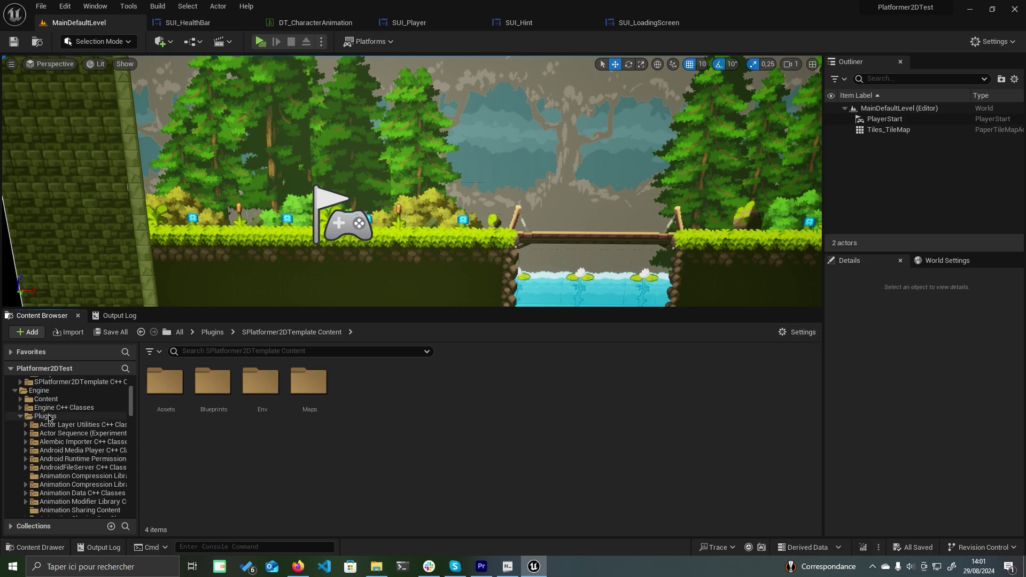
pyautogui.click(48, 417)
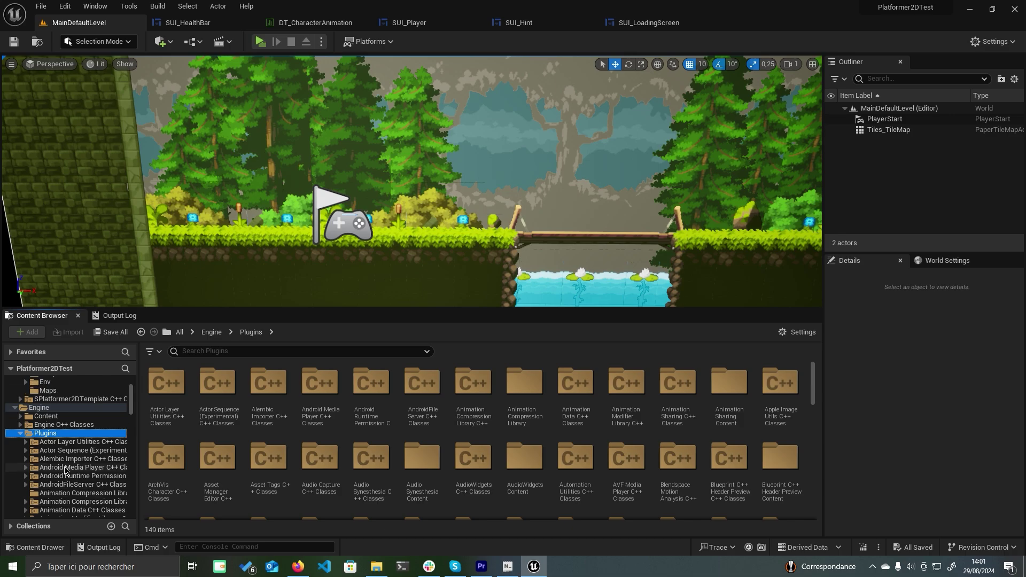
pyautogui.scroll(2, 66, 428)
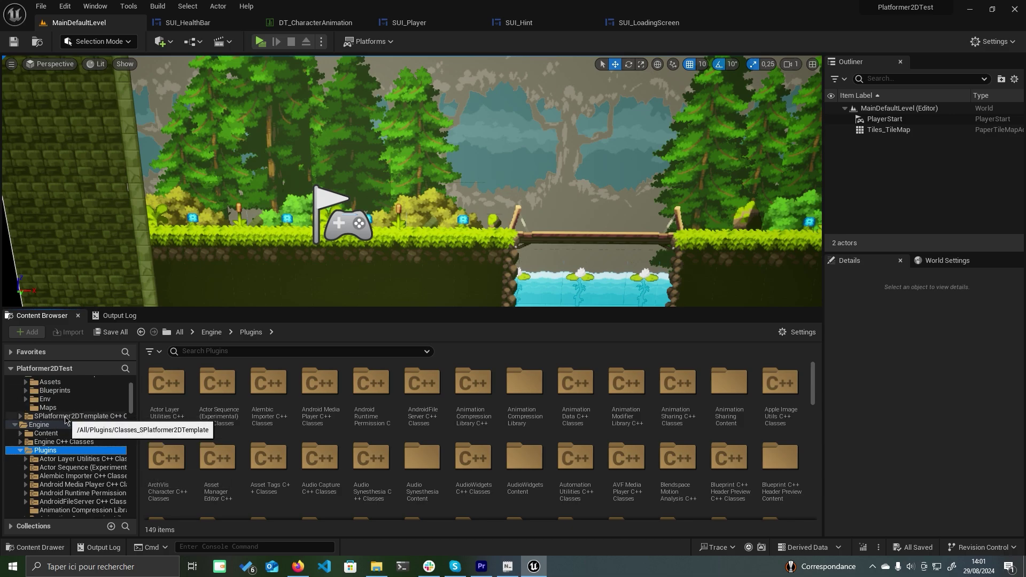
pyautogui.scroll(1, 65, 421)
pyautogui.scroll(1, 66, 421)
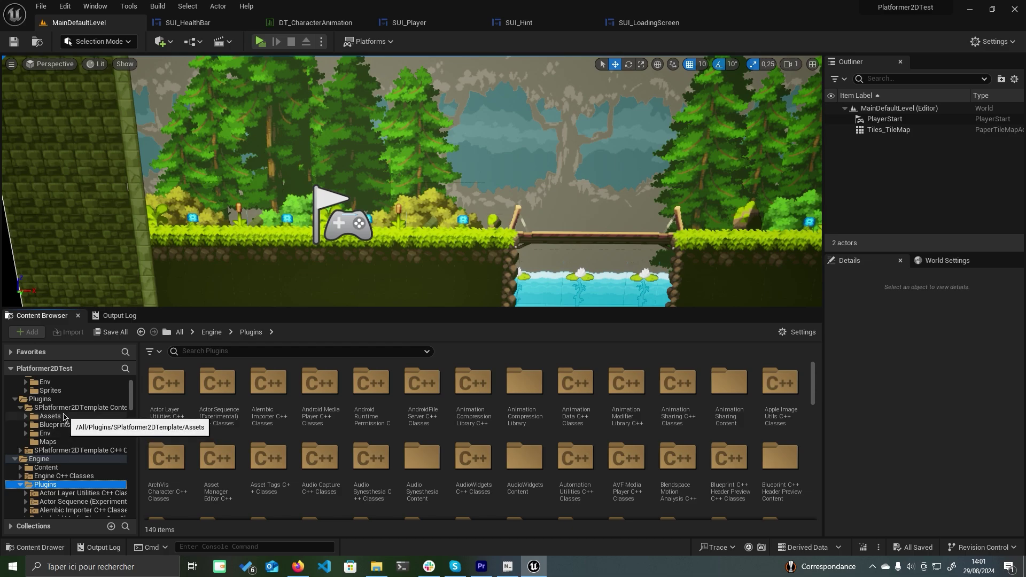
# Step: Browse the SPlatformer2DTemplate Blueprints and Env folders, then select all four template folders
pyautogui.click(67, 408)
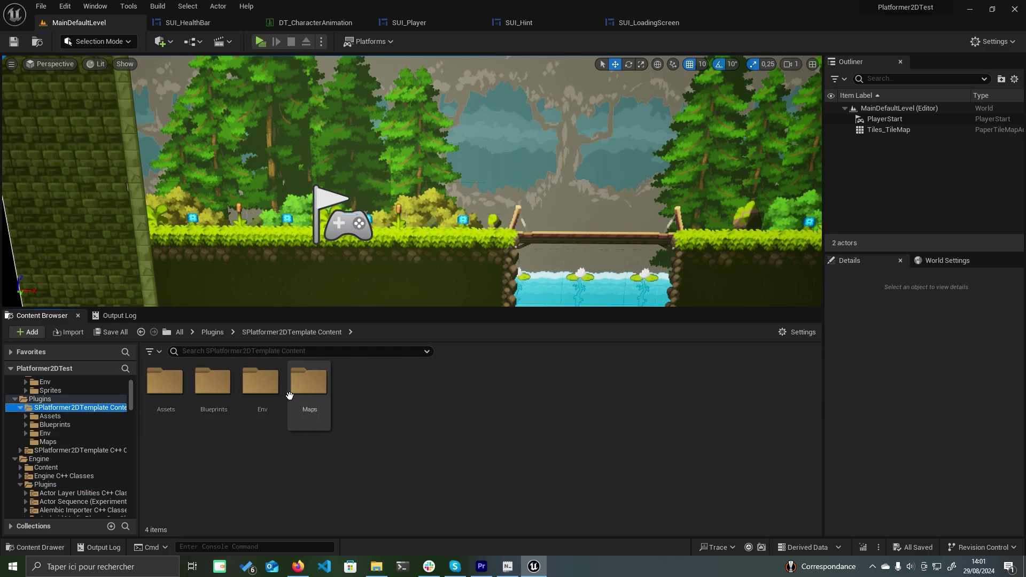
pyautogui.doubleClick(213, 381)
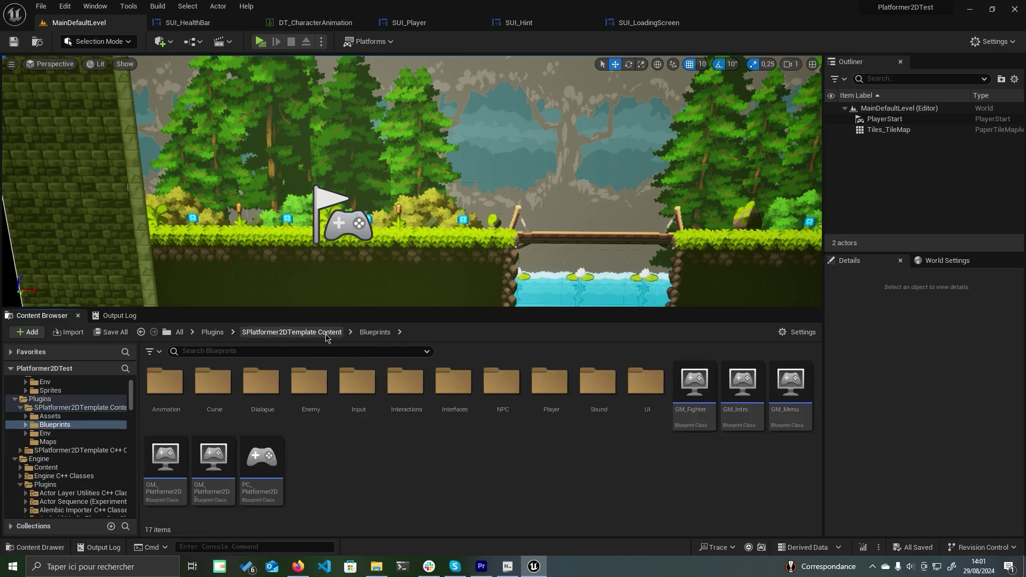
pyautogui.click(292, 332)
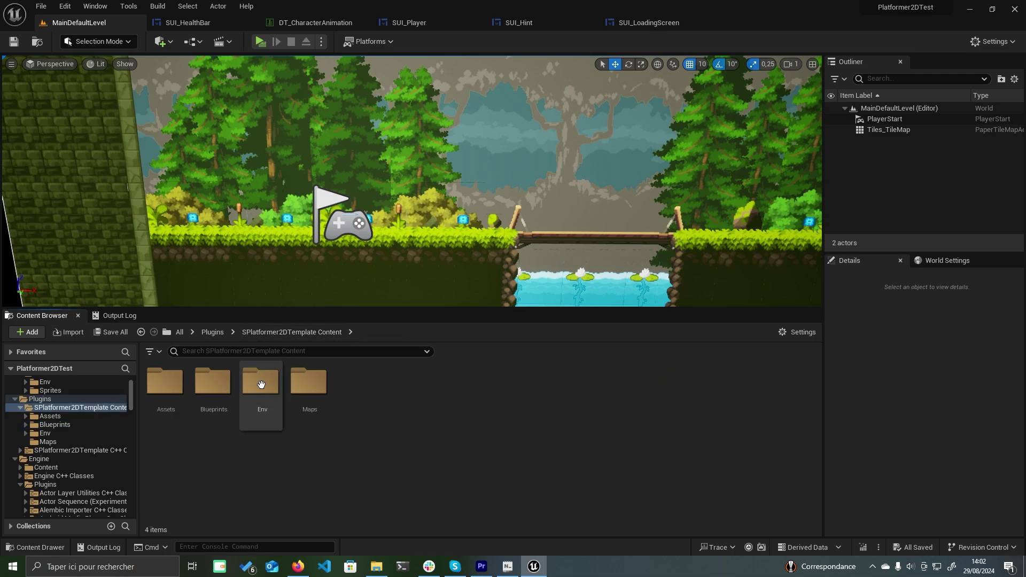
pyautogui.doubleClick(261, 381)
pyautogui.click(316, 333)
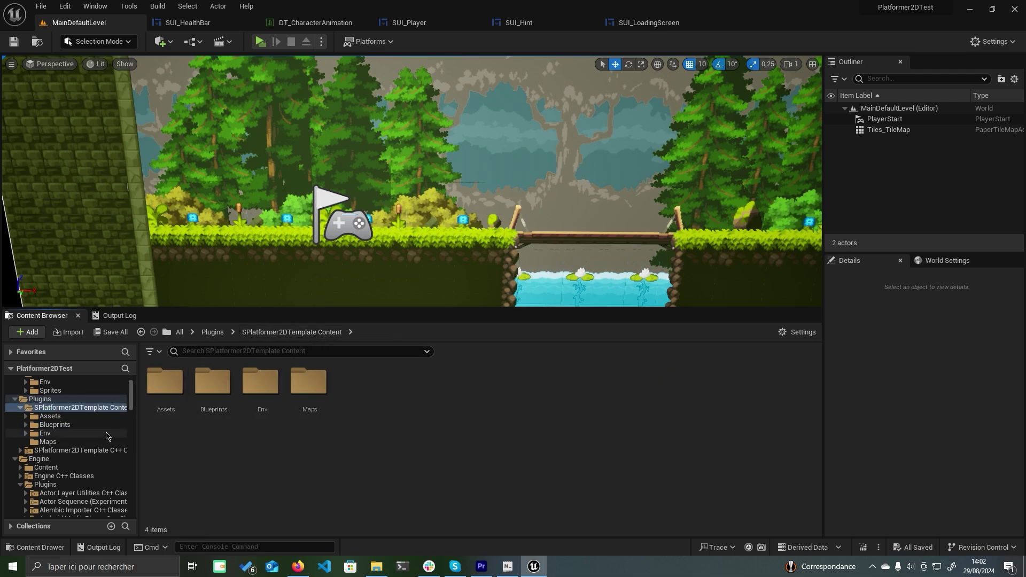
pyautogui.click(174, 395)
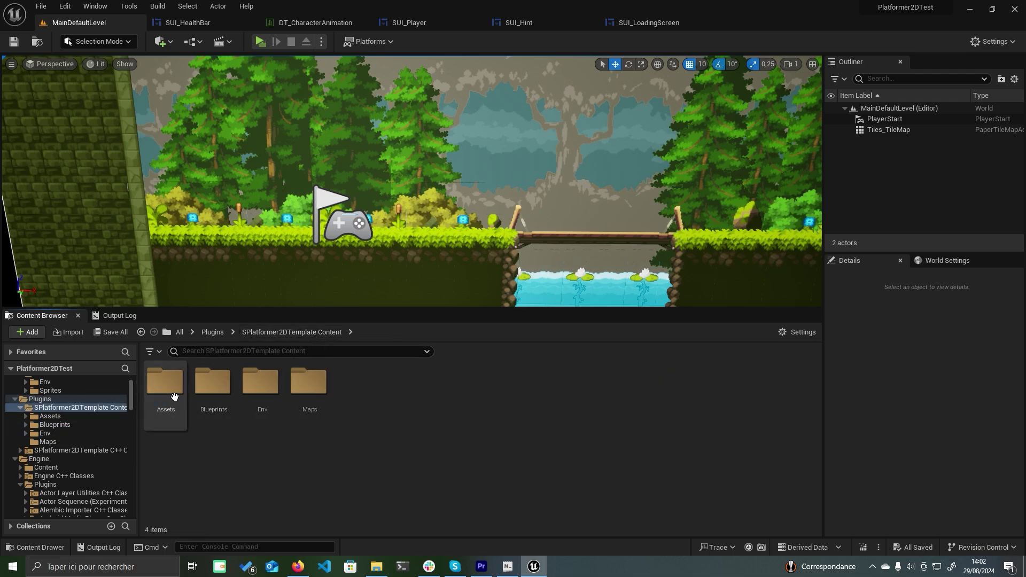
pyautogui.keyDown('shift'); pyautogui.click(310, 381); pyautogui.keyUp('shift')
pyautogui.scroll(2, 111, 425)
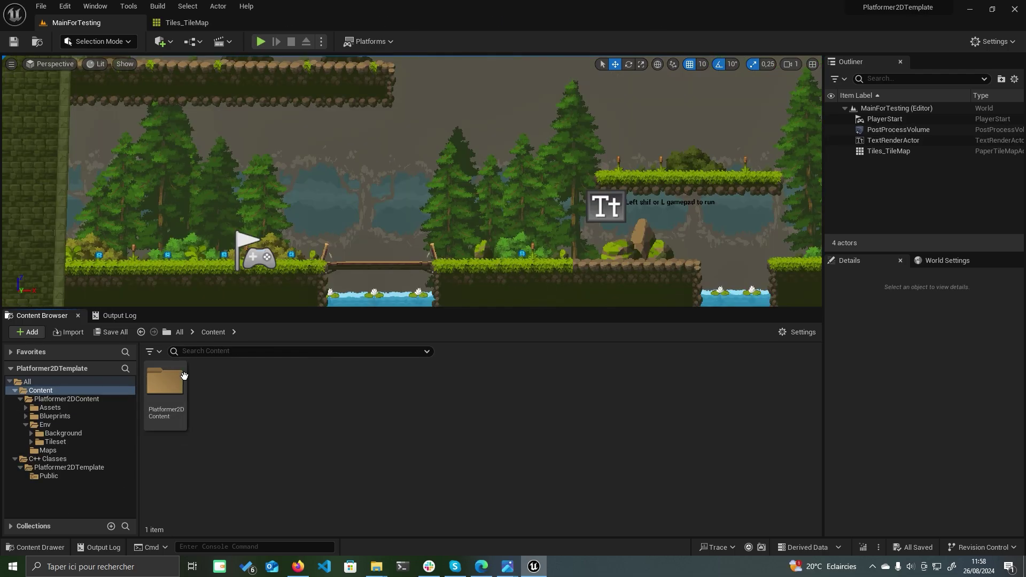
# Step: Open DT_CharacterAnimation from Platformer2DContent > Blueprints > Animation
pyautogui.doubleClick(166, 388)
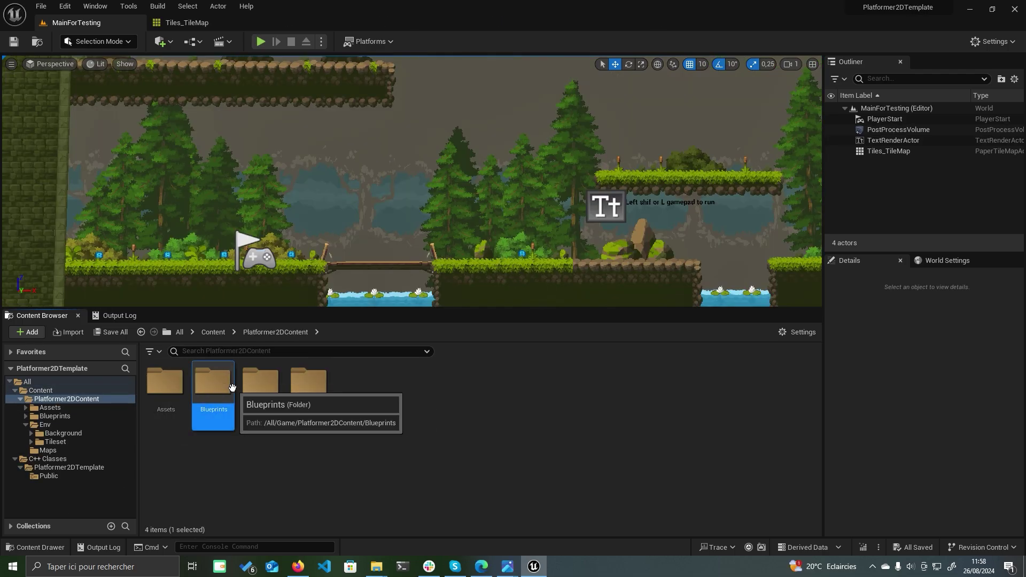
pyautogui.doubleClick(212, 388)
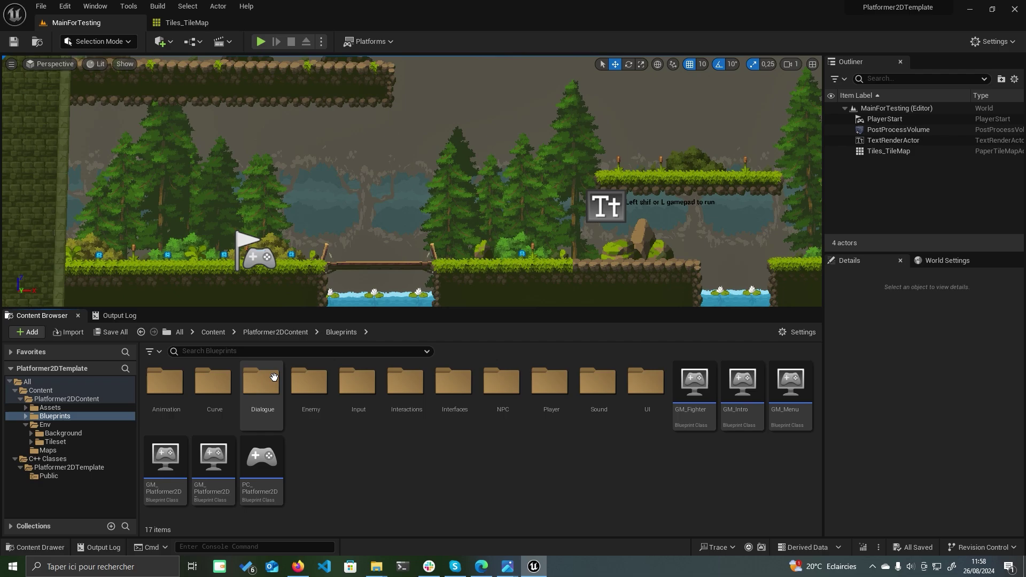
pyautogui.doubleClick(165, 382)
pyautogui.doubleClick(180, 388)
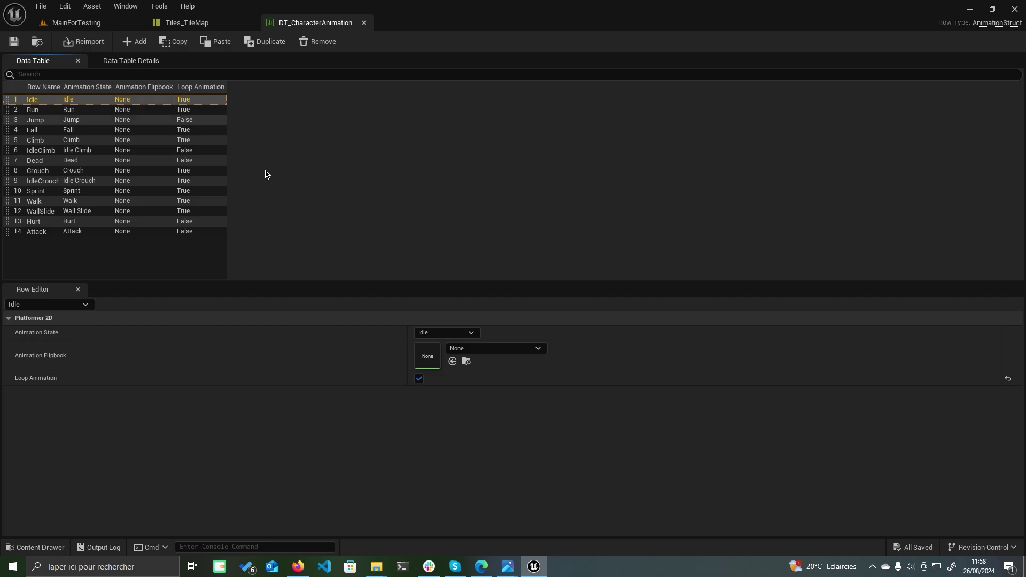
# Step: Assign adventurer-ladder-climb-03-idle to the IdleClimb row
pyautogui.click(481, 348)
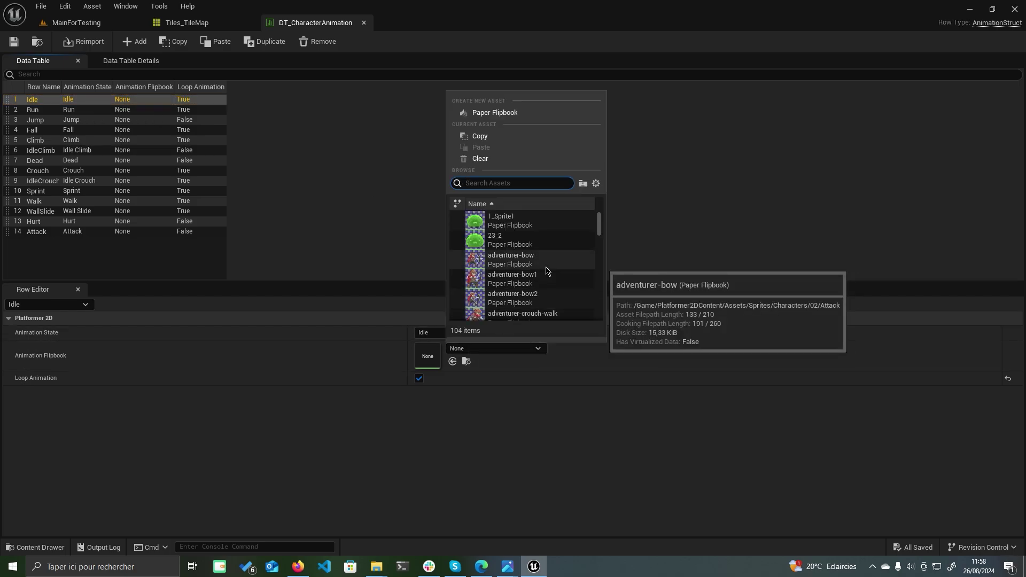
pyautogui.scroll(-2, 543, 279)
pyautogui.scroll(-3, 544, 284)
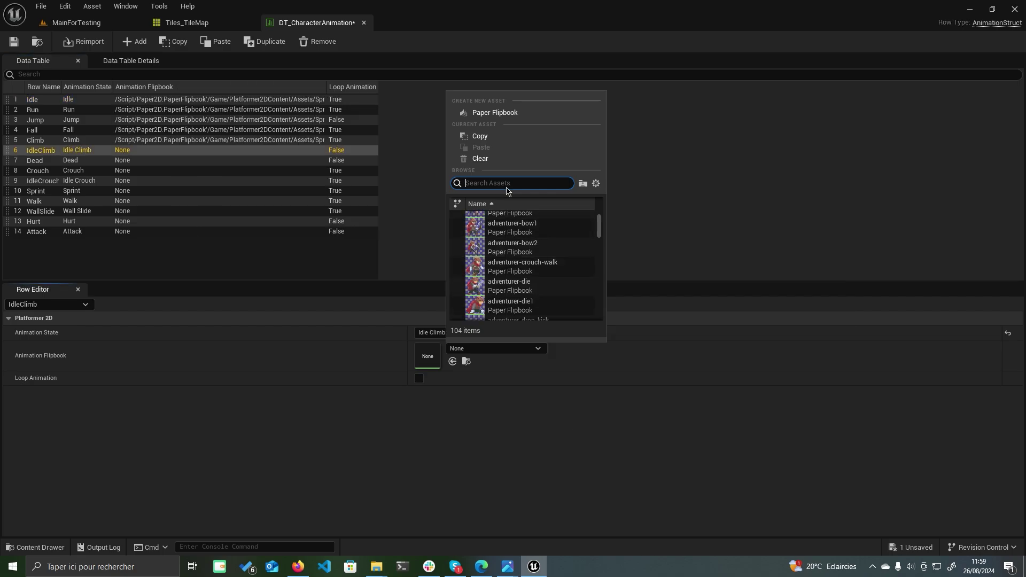
pyautogui.write('idl')
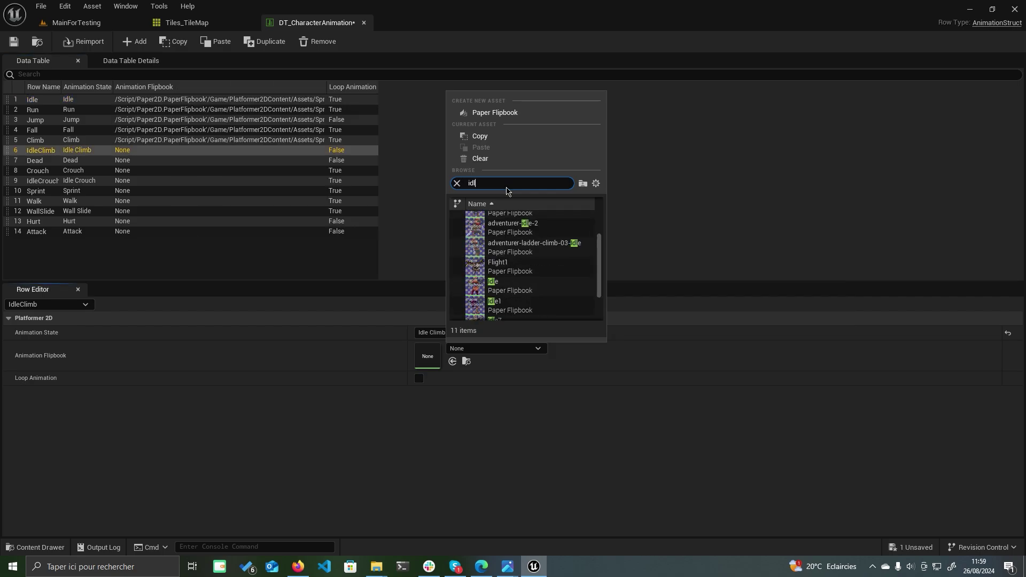
pyautogui.scroll(3, 527, 256)
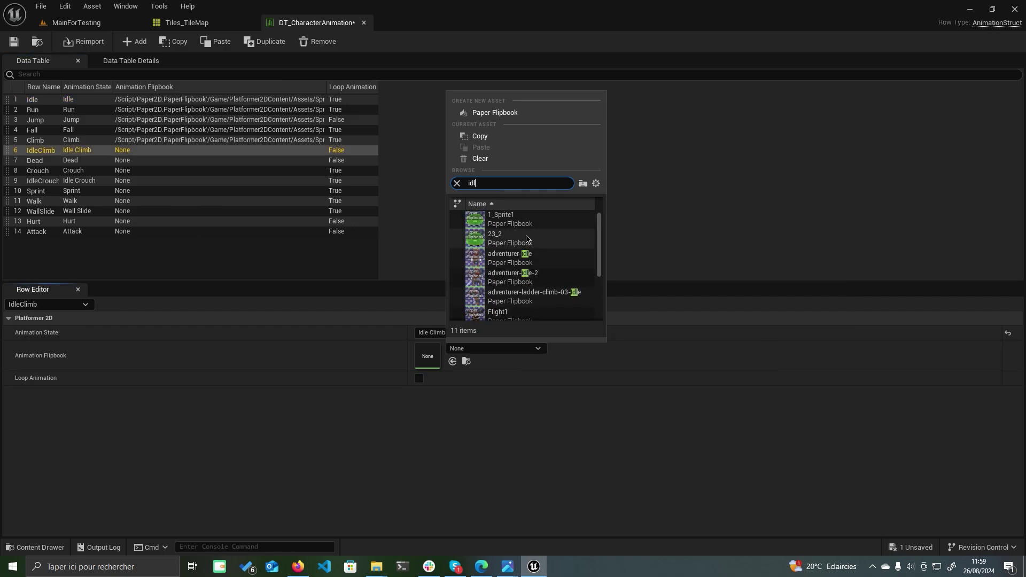
pyautogui.click(529, 297)
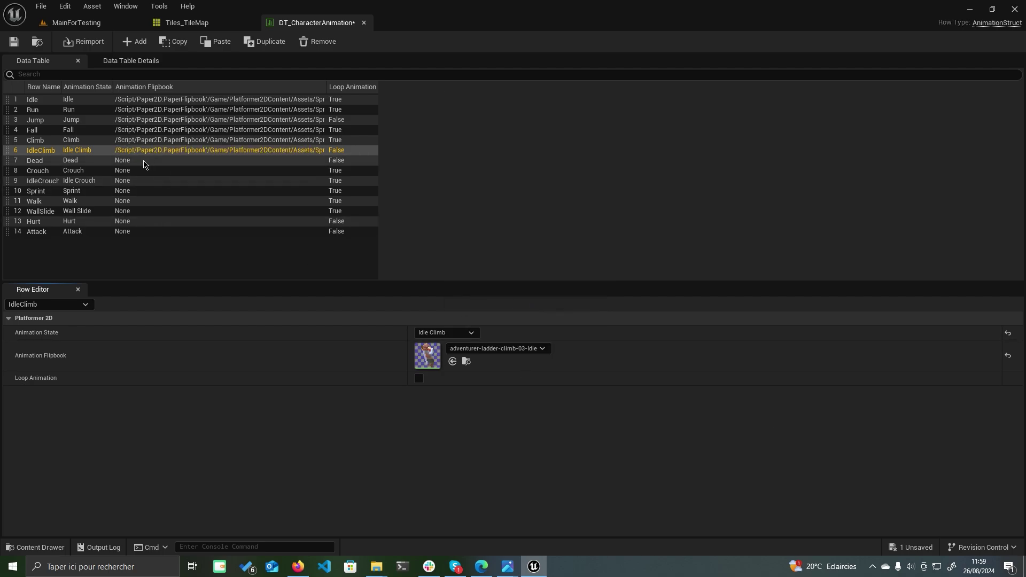
# Step: Give the Dead row the adventurer-die flipbook
pyautogui.click(144, 162)
pyautogui.click(495, 348)
pyautogui.write('Dea')
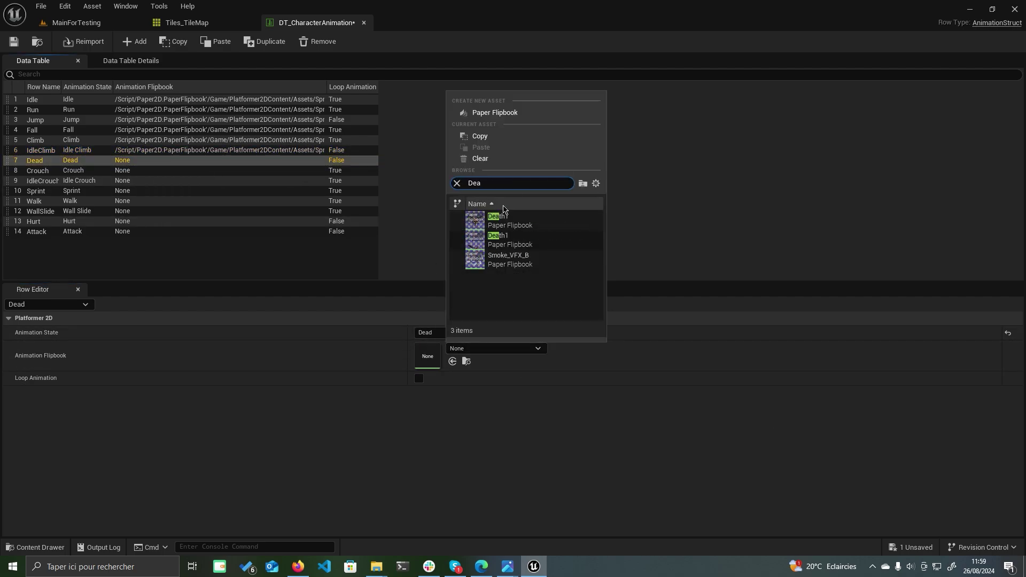
pyautogui.click(503, 240)
pyautogui.click(494, 349)
pyautogui.write('D')
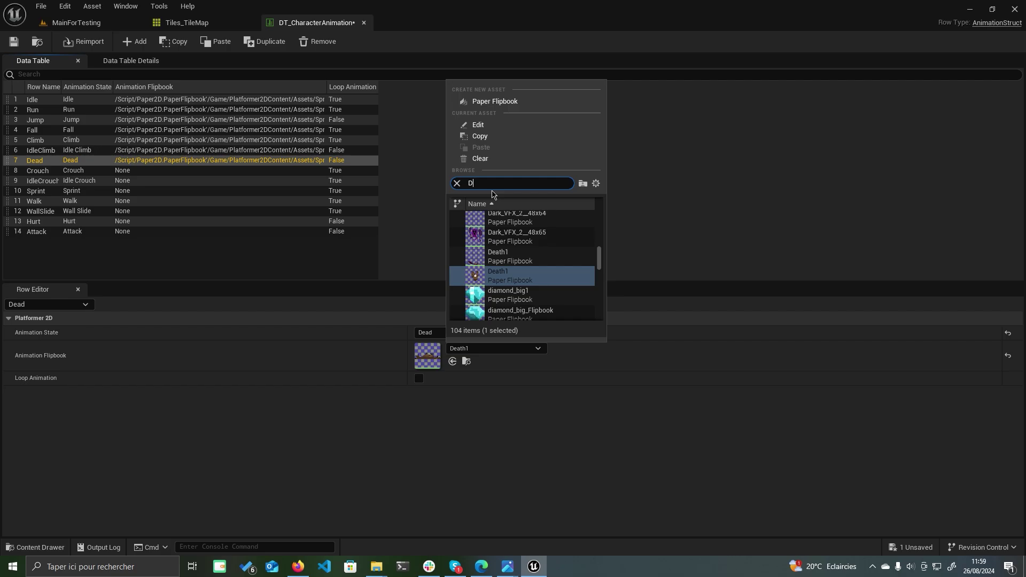
pyautogui.write('eath')
pyautogui.click(503, 238)
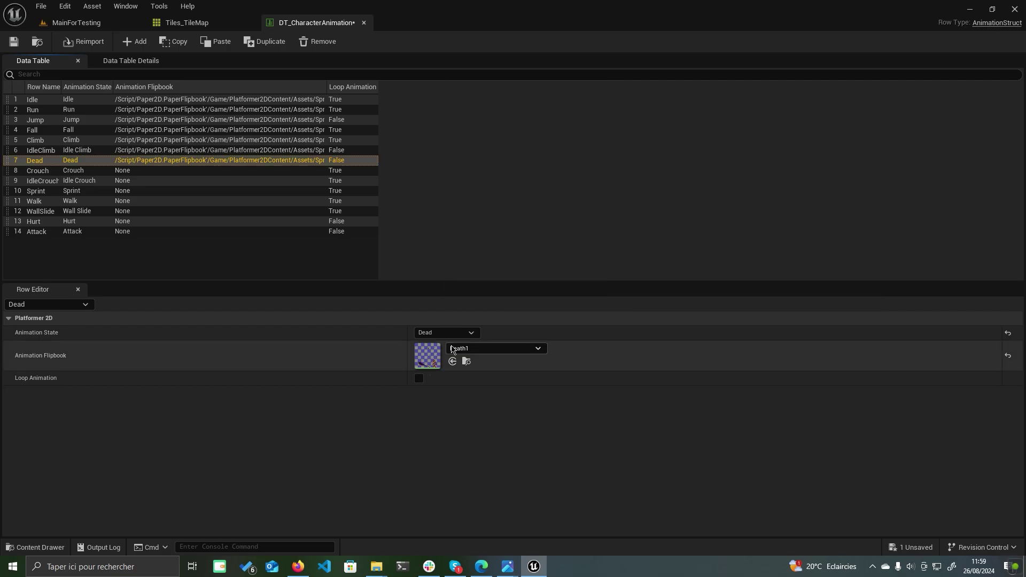
pyautogui.click(452, 350)
pyautogui.write('Adventure')
pyautogui.scroll(-3, 513, 249)
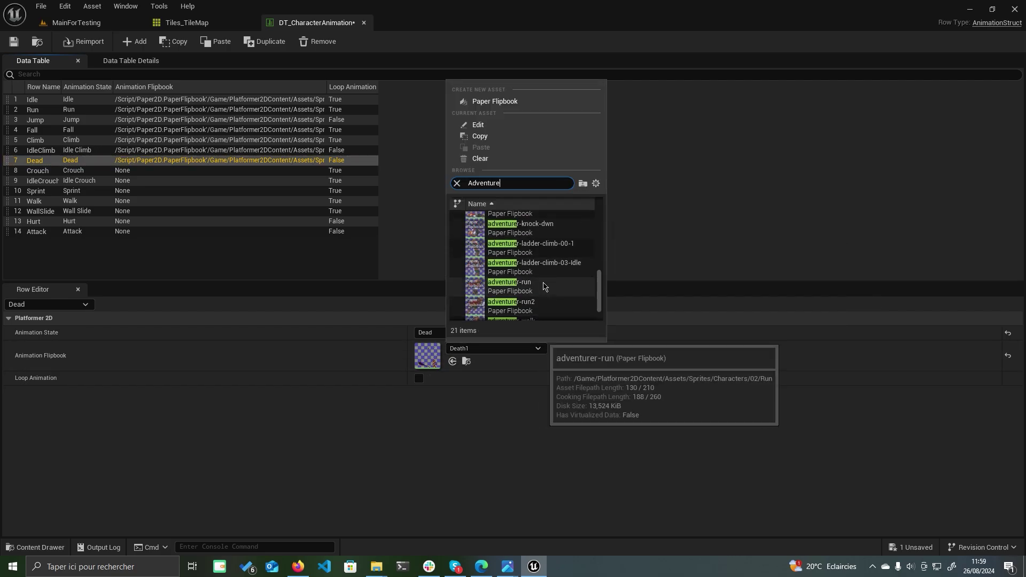
pyautogui.scroll(3, 513, 249)
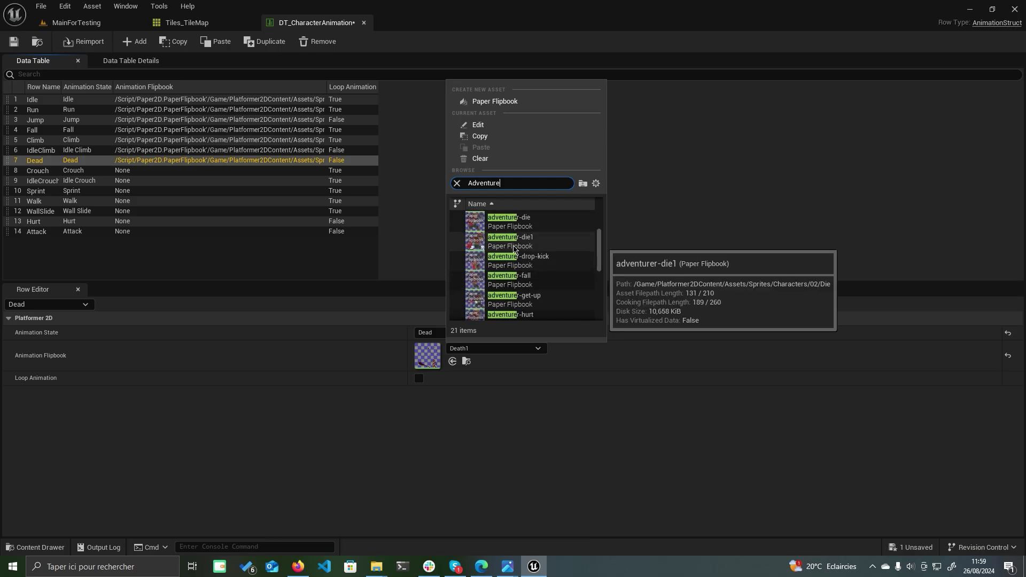
pyautogui.click(510, 222)
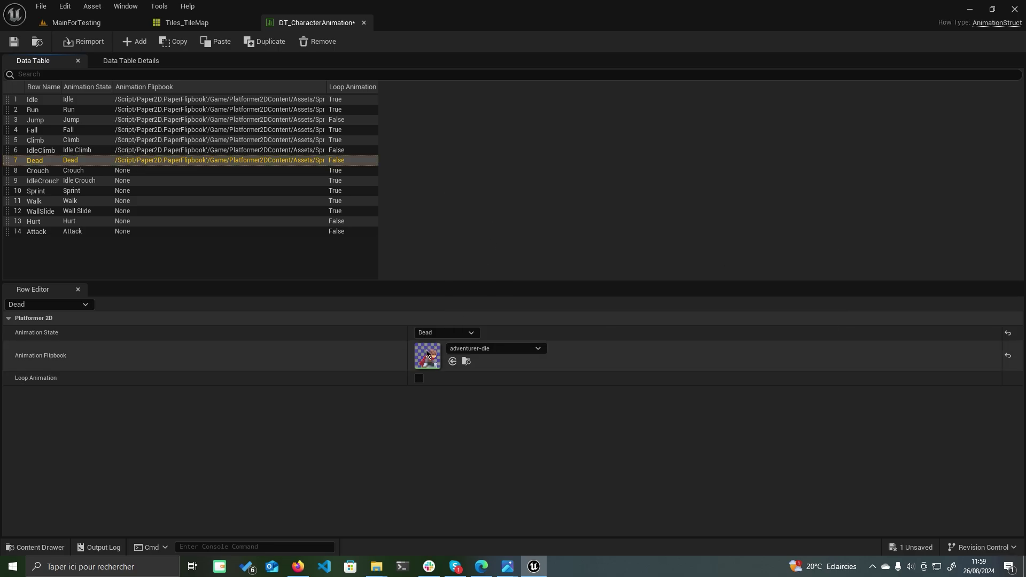
# Step: Assign Crouch_Flipbook to the Crouch row and adventurer-run2 to the Sprint row
pyautogui.click(184, 170)
pyautogui.click(496, 348)
pyautogui.write('crouch')
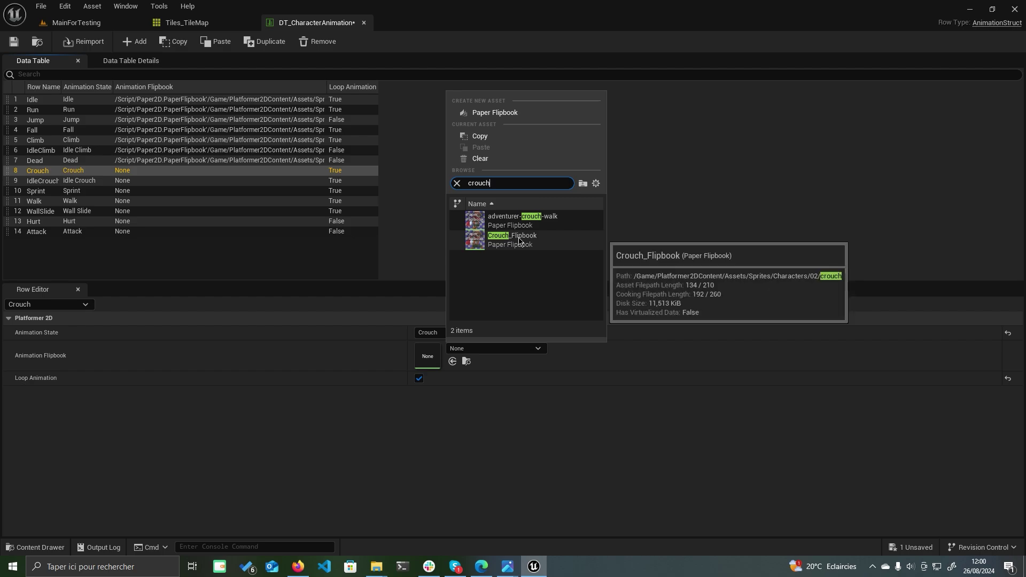
pyautogui.click(513, 240)
pyautogui.click(36, 191)
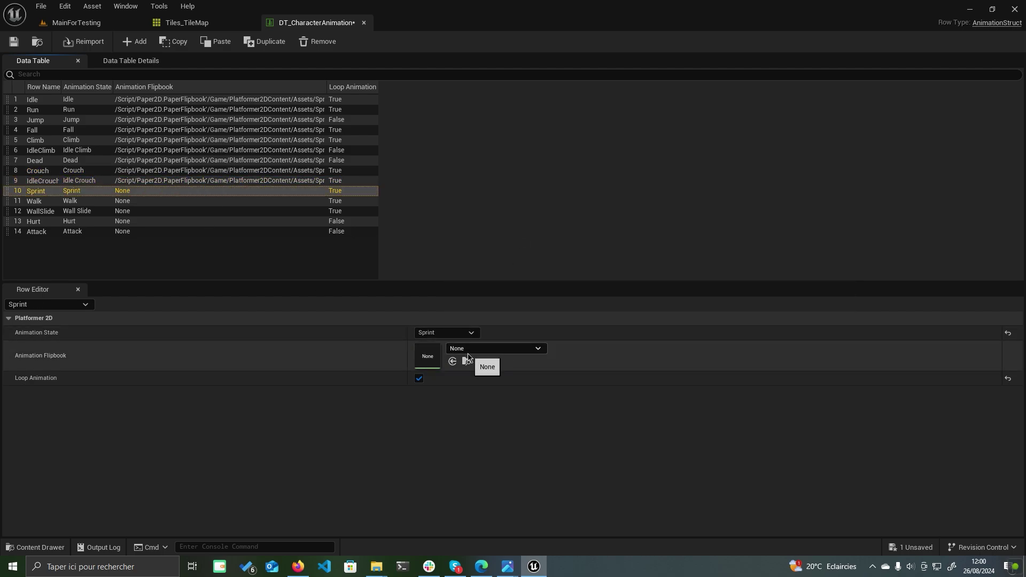
pyautogui.click(496, 348)
pyautogui.scroll(-5, 525, 283)
pyautogui.click(524, 300)
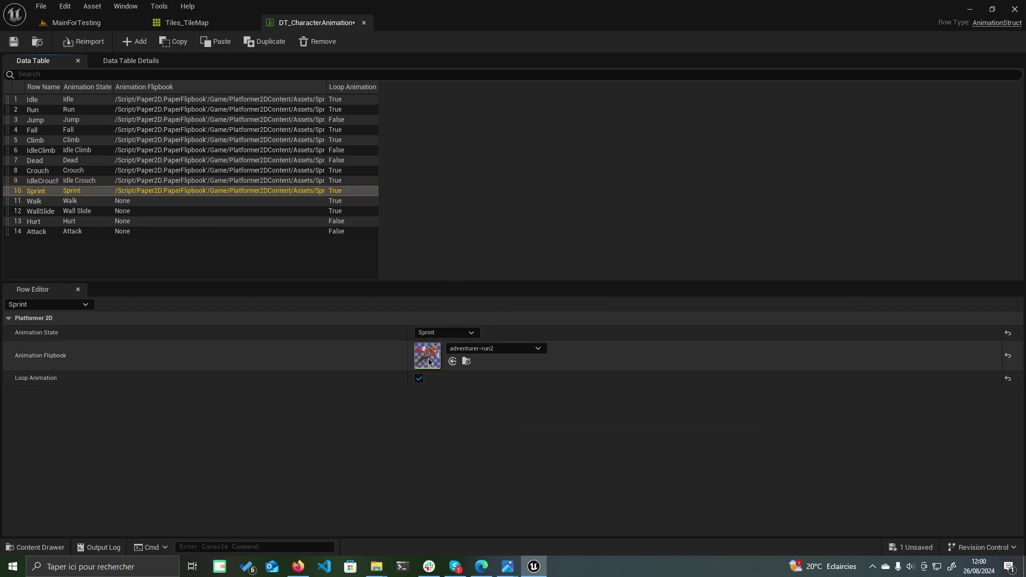
# Step: Assign adventurer-walk to the Walk row and adventurer-wall-slide to the WallSlide row
pyautogui.click(34, 201)
pyautogui.click(496, 348)
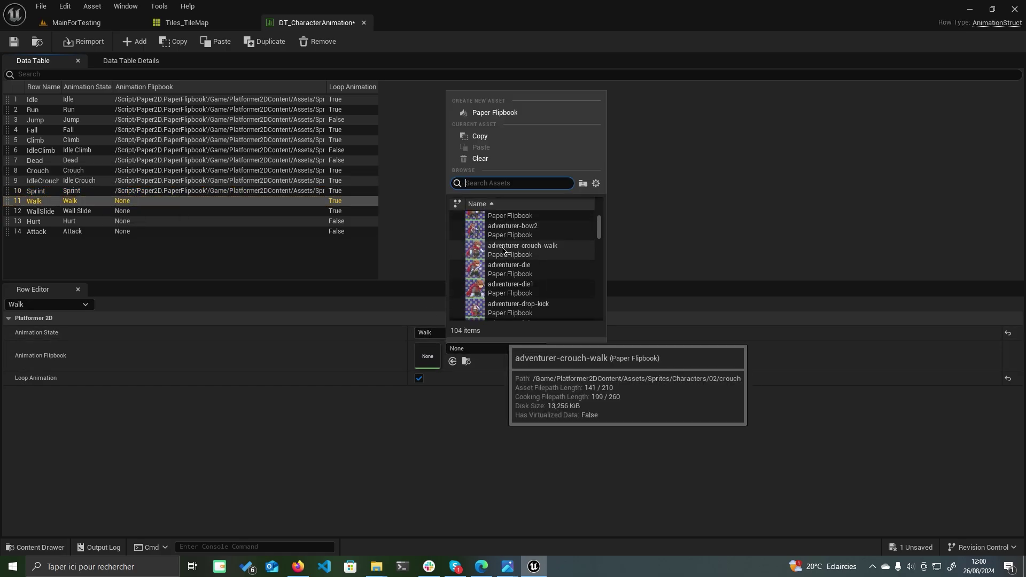
pyautogui.write('walk')
pyautogui.click(504, 246)
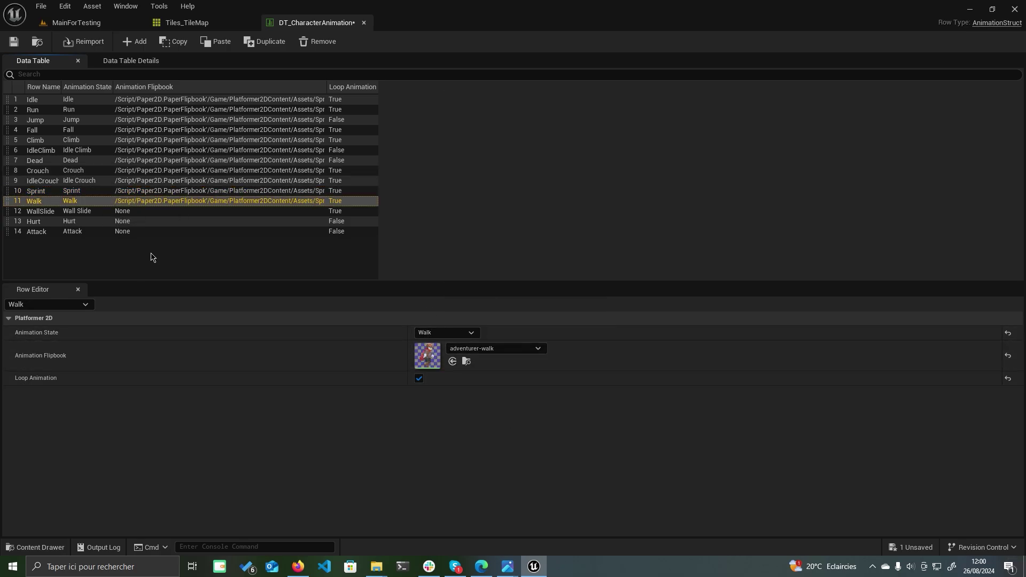
pyautogui.click(299, 211)
pyautogui.click(496, 348)
pyautogui.write('wall')
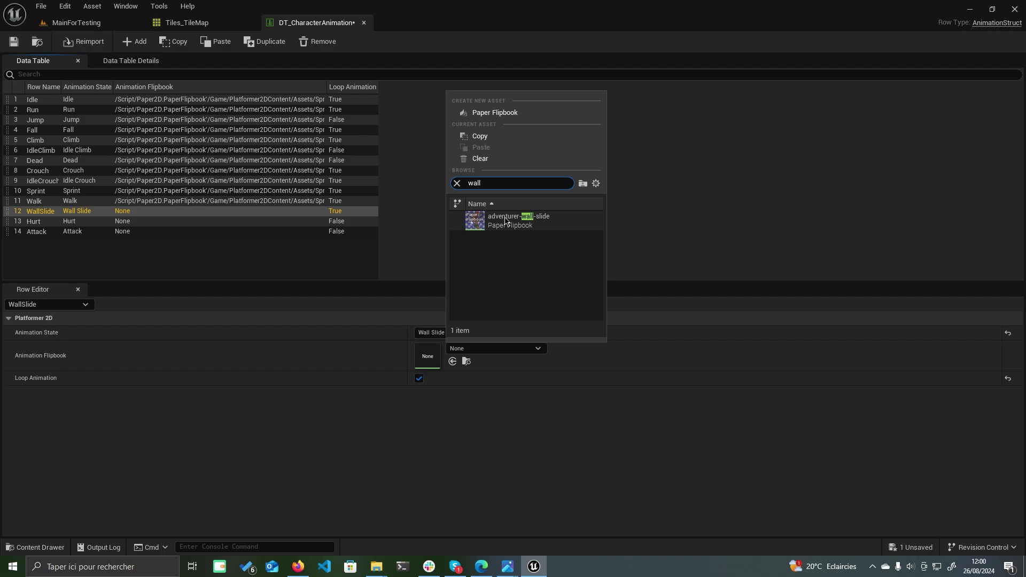
pyautogui.click(476, 221)
# Step: Assign adventurer-knock-dwn to the Hurt row and adventurer-bow1 to the Attack row
pyautogui.click(99, 221)
pyautogui.click(492, 348)
pyautogui.write('hur')
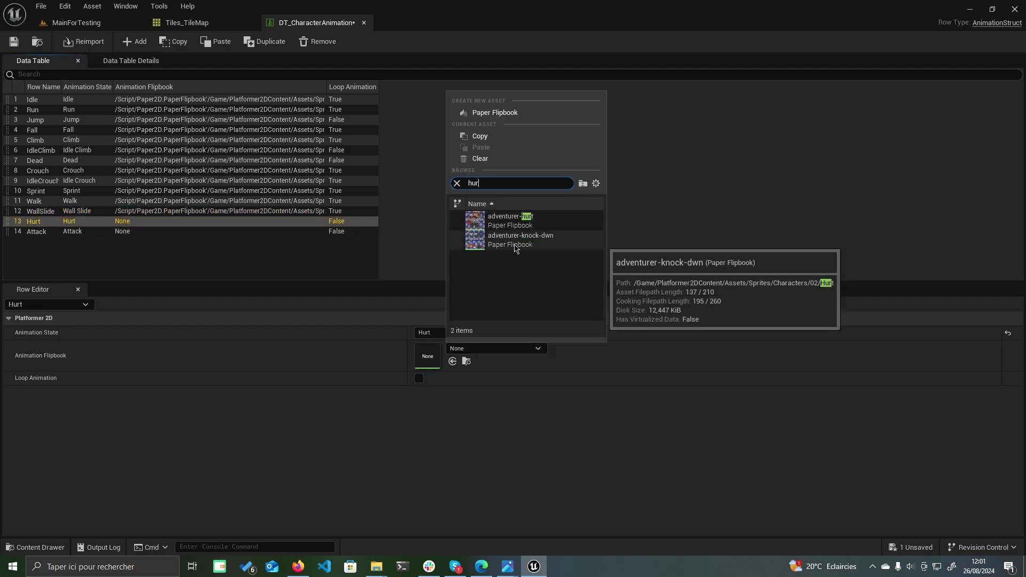
pyautogui.click(512, 241)
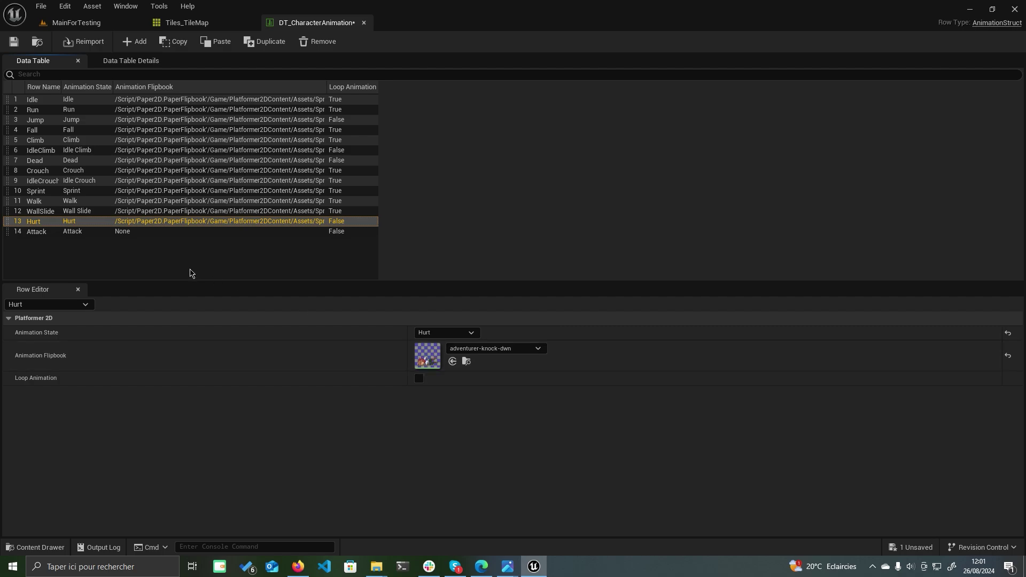
pyautogui.click(176, 232)
pyautogui.click(481, 348)
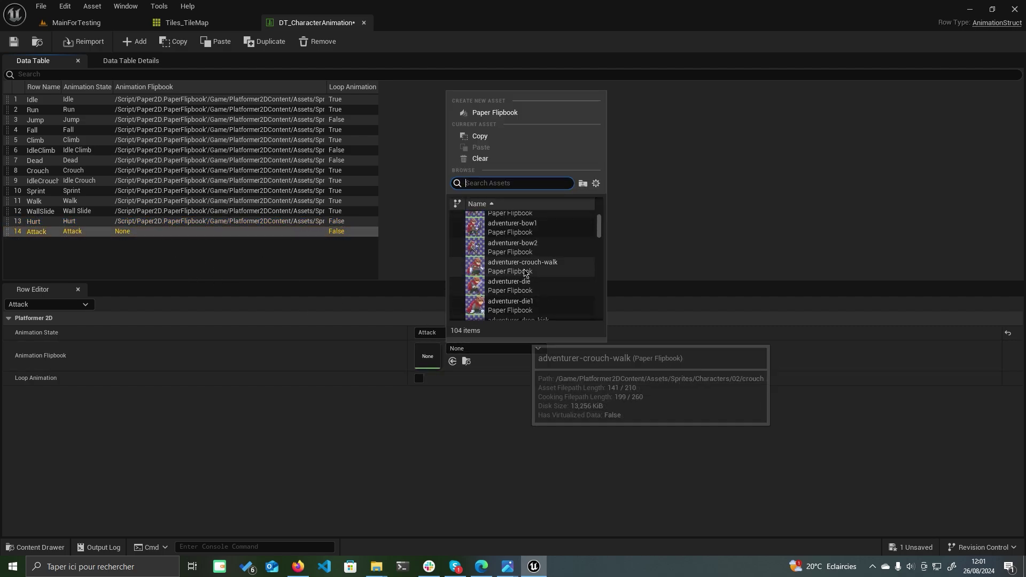
pyautogui.click(511, 227)
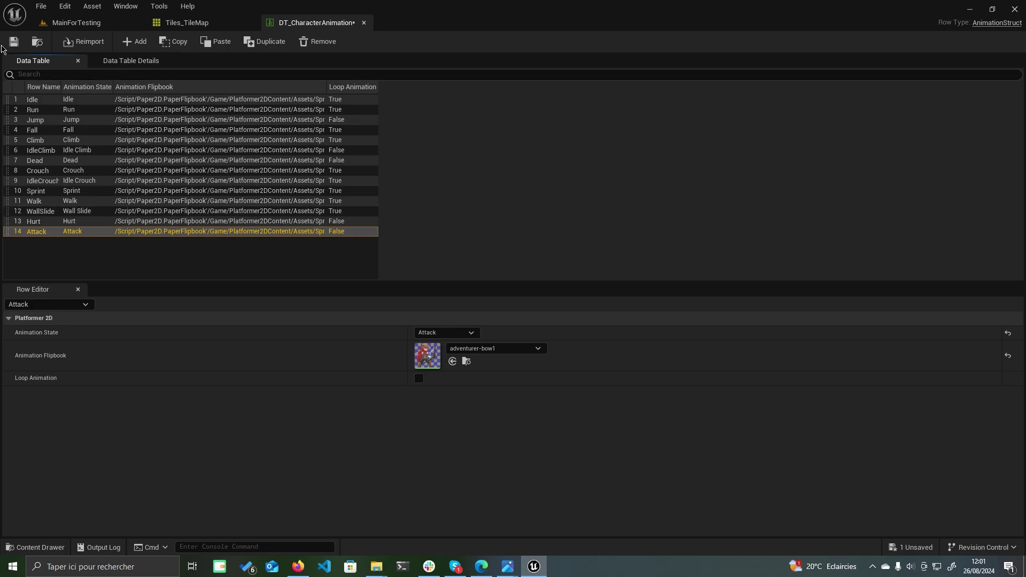
# Step: Save DT_CharacterAnimation, then open BP_PlayerBaseCharacter from Blueprints > Player
pyautogui.click(13, 42)
pyautogui.click(77, 23)
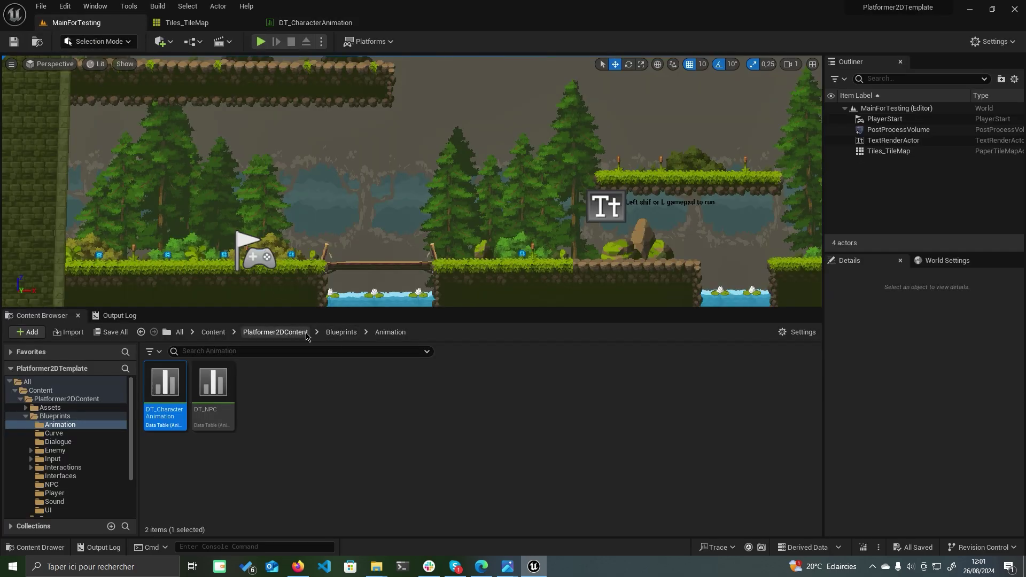
pyautogui.click(339, 333)
pyautogui.doubleClick(540, 384)
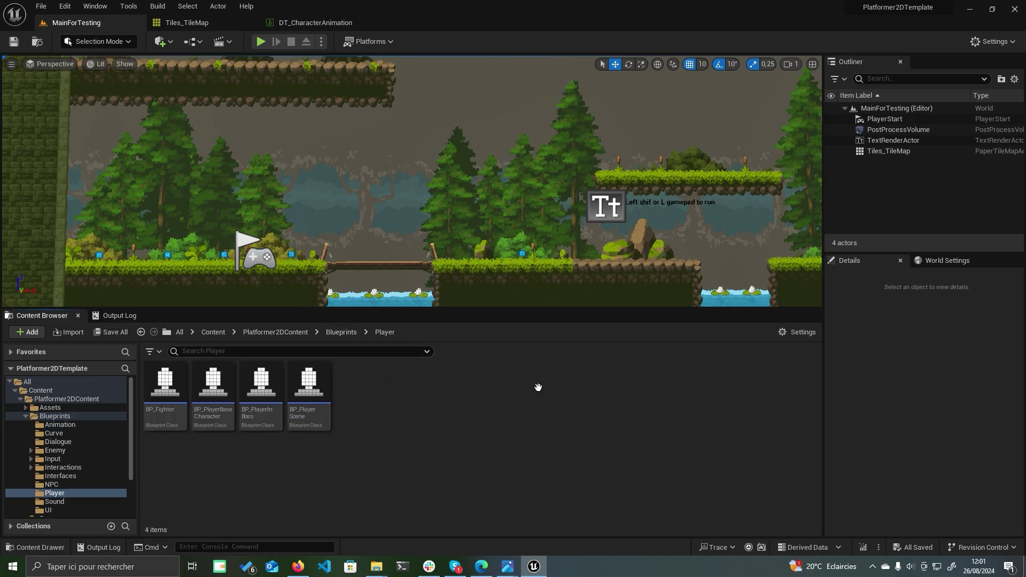
pyautogui.click(209, 404)
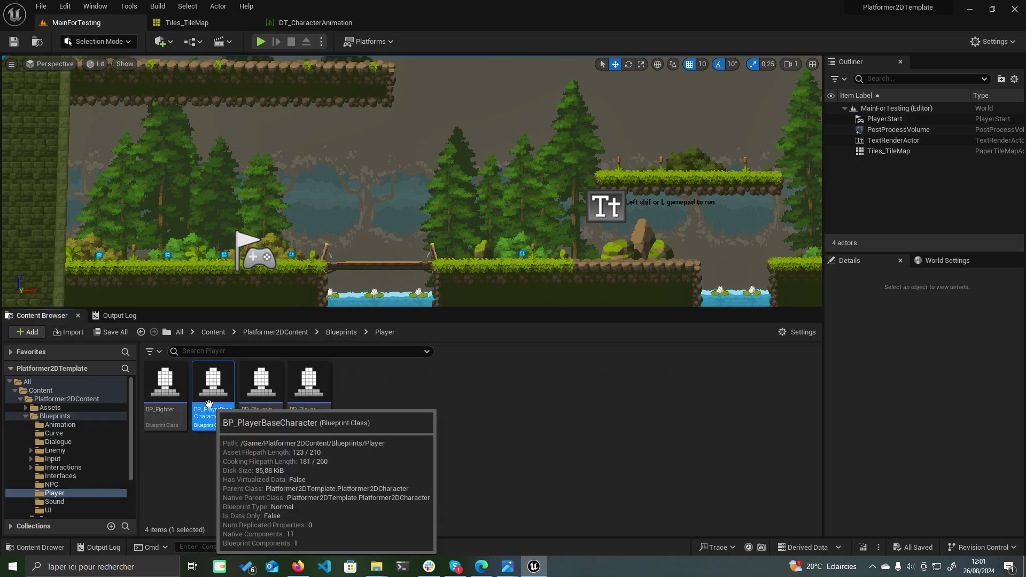
pyautogui.doubleClick(209, 404)
pyautogui.scroll(-4, 229, 160)
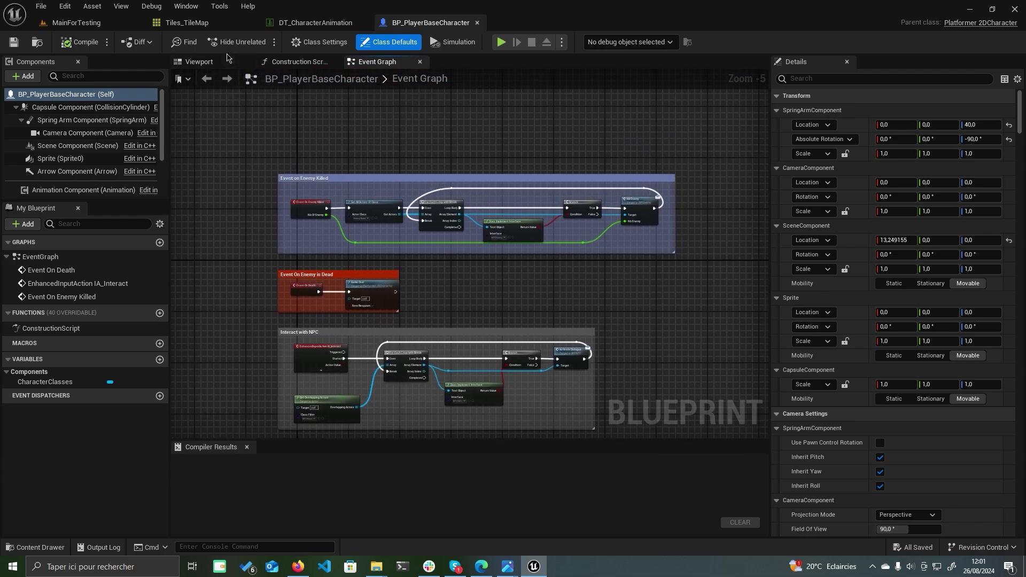
# Step: In the Viewport, set the Sprite component's Source Flipbook to adventurer-idle
pyautogui.click(229, 60)
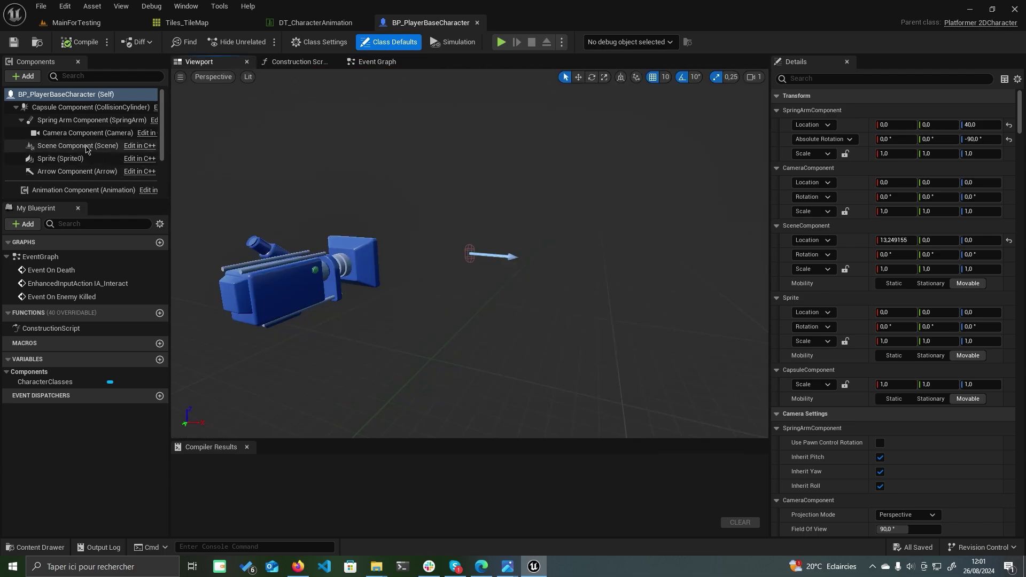
pyautogui.click(70, 158)
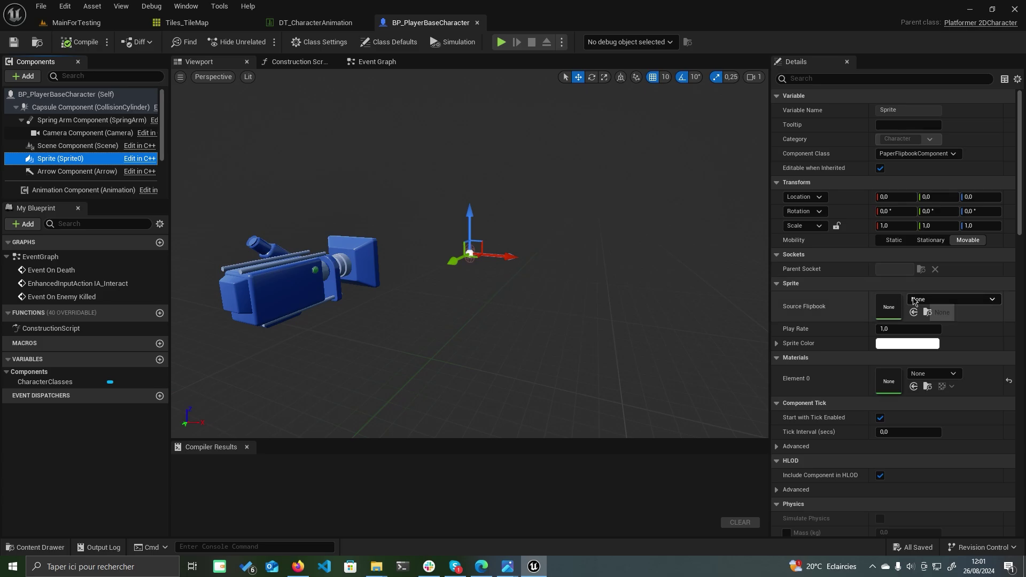
pyautogui.click(916, 300)
pyautogui.write('I')
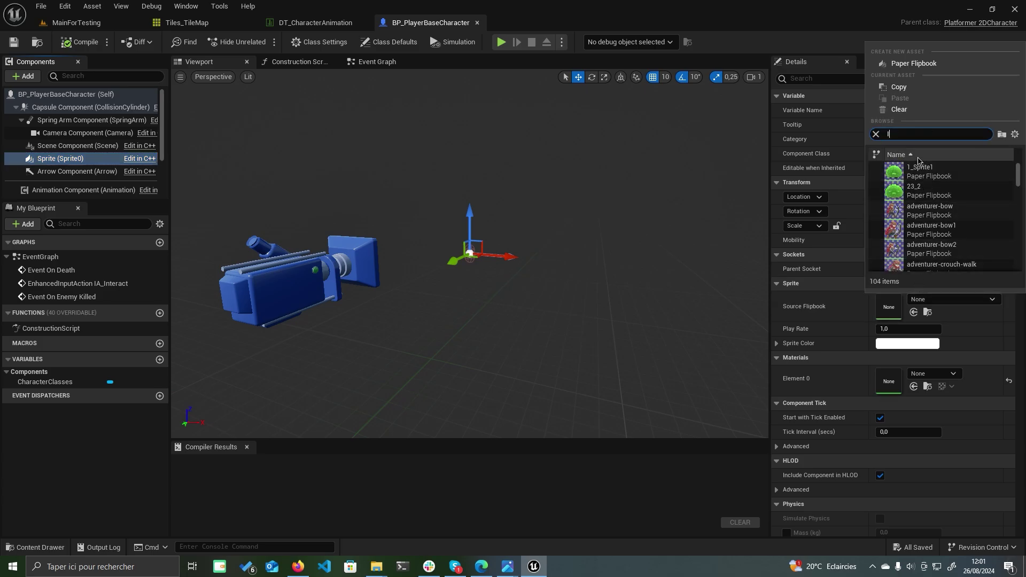
pyautogui.write('dle')
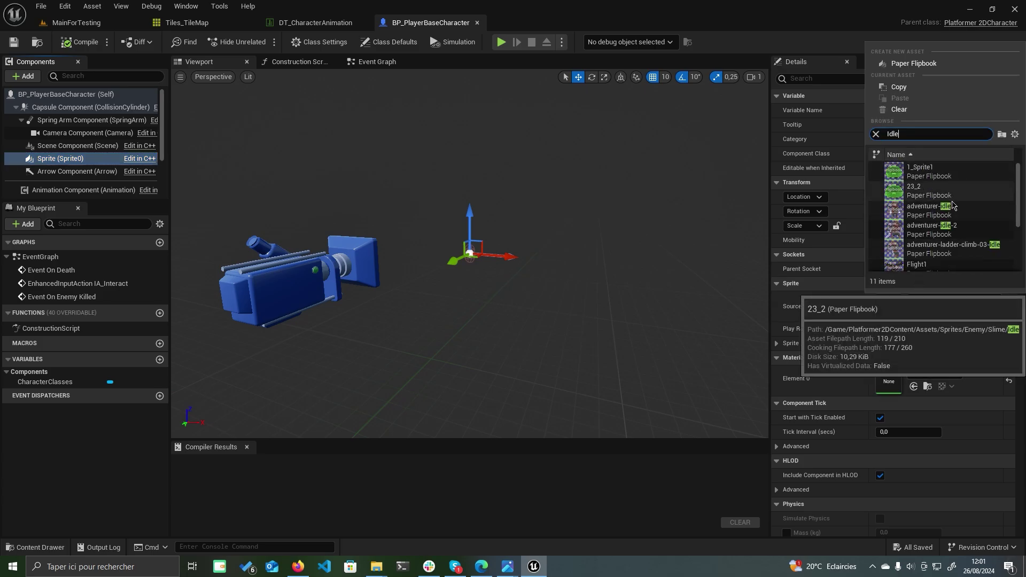
pyautogui.click(941, 208)
pyautogui.scroll(-3, 107, 143)
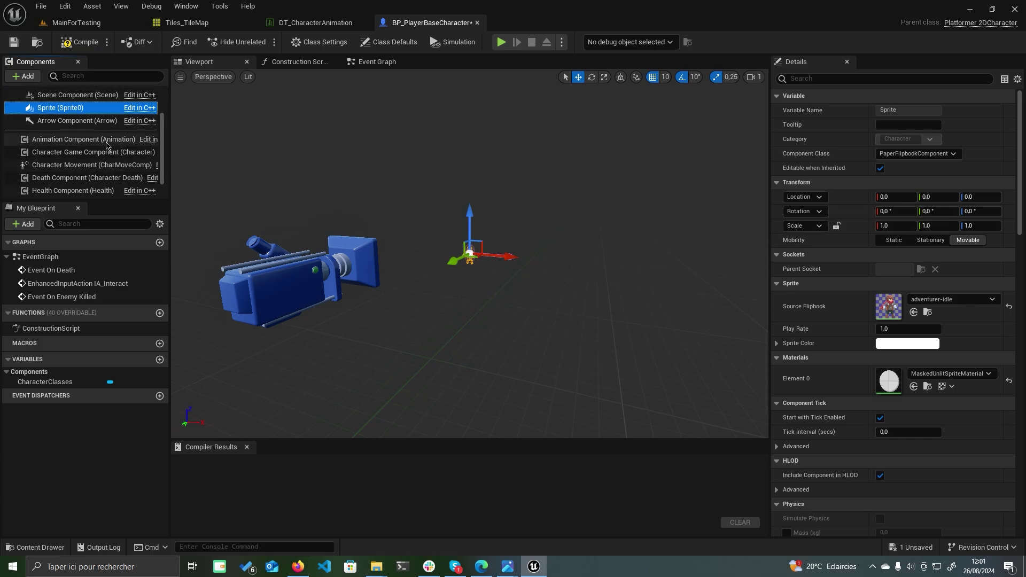
pyautogui.scroll(3, 106, 143)
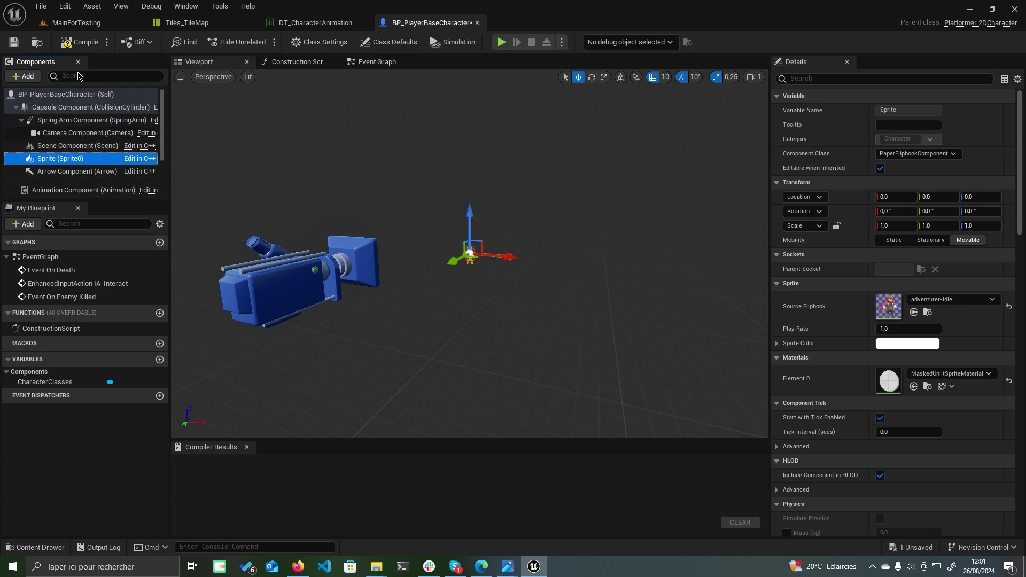
pyautogui.scroll(-3, 73, 163)
pyautogui.scroll(3, 72, 163)
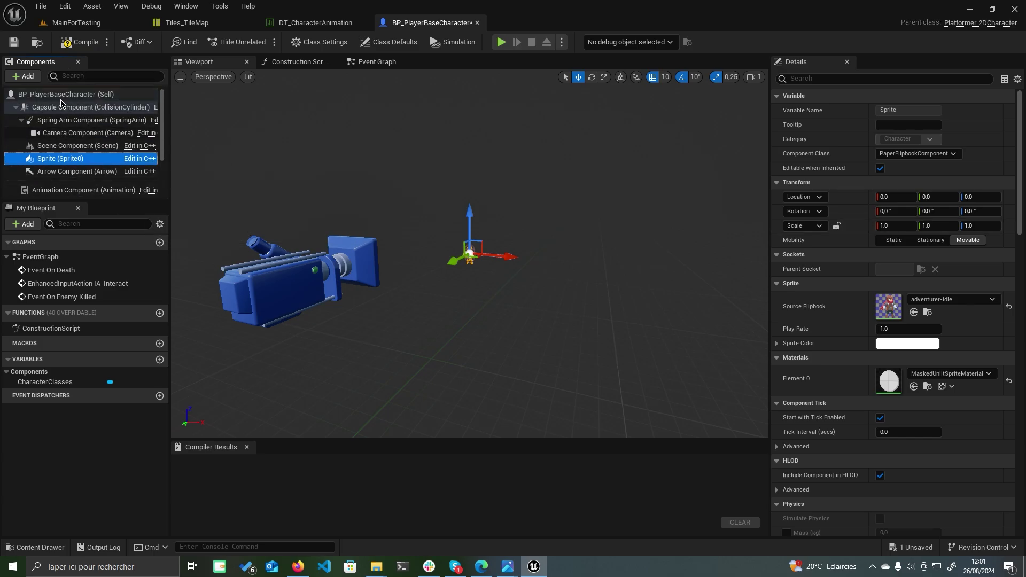
# Step: Select Animation Component and expand Player and Animation to show its DT_CharacterAnimation data table
pyautogui.click(66, 192)
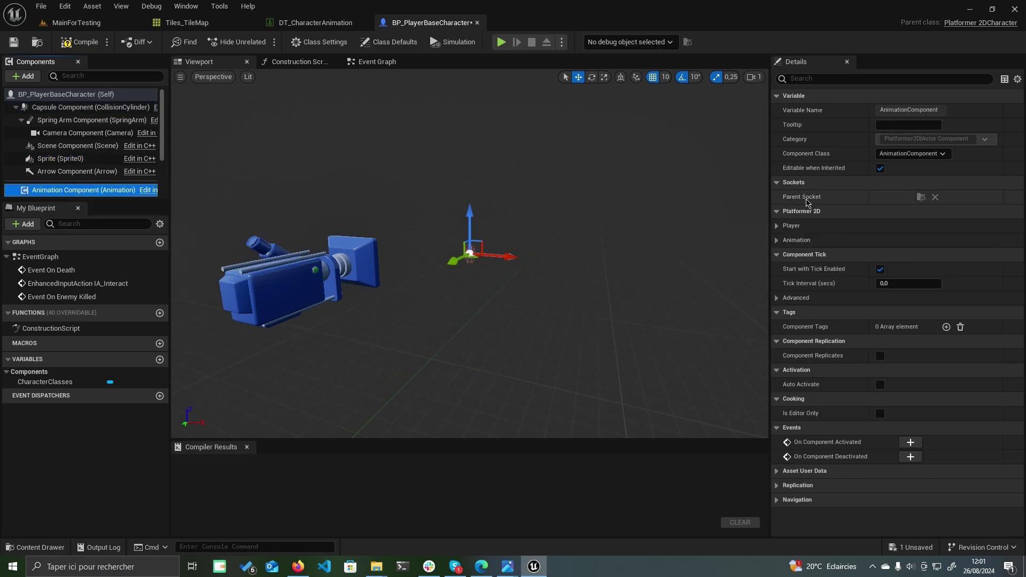
pyautogui.click(777, 226)
pyautogui.click(778, 269)
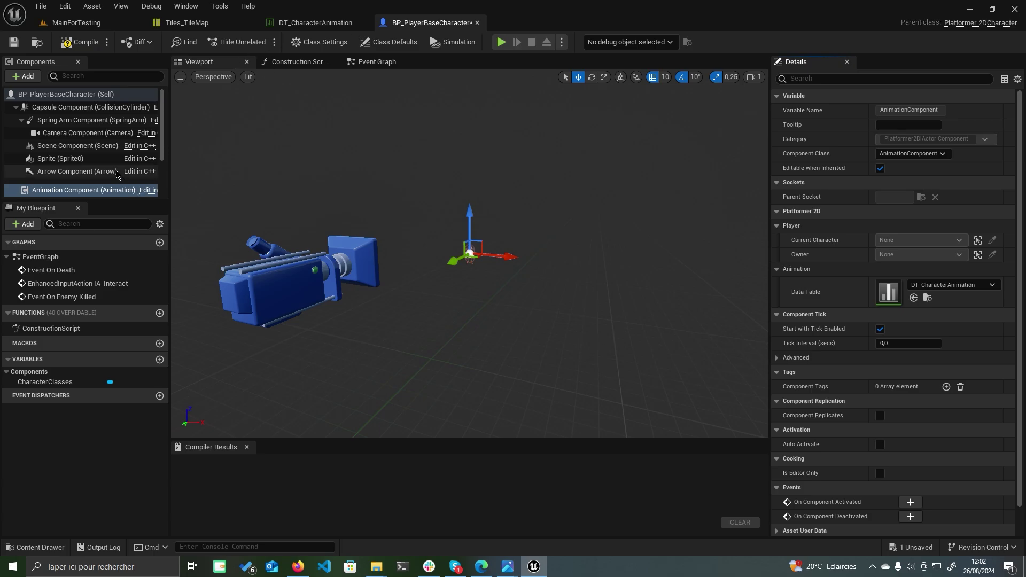
# Step: Select Character Game Component and review its Player settings, including Walking Factor 20.0
pyautogui.scroll(-2, 101, 172)
pyautogui.click(102, 169)
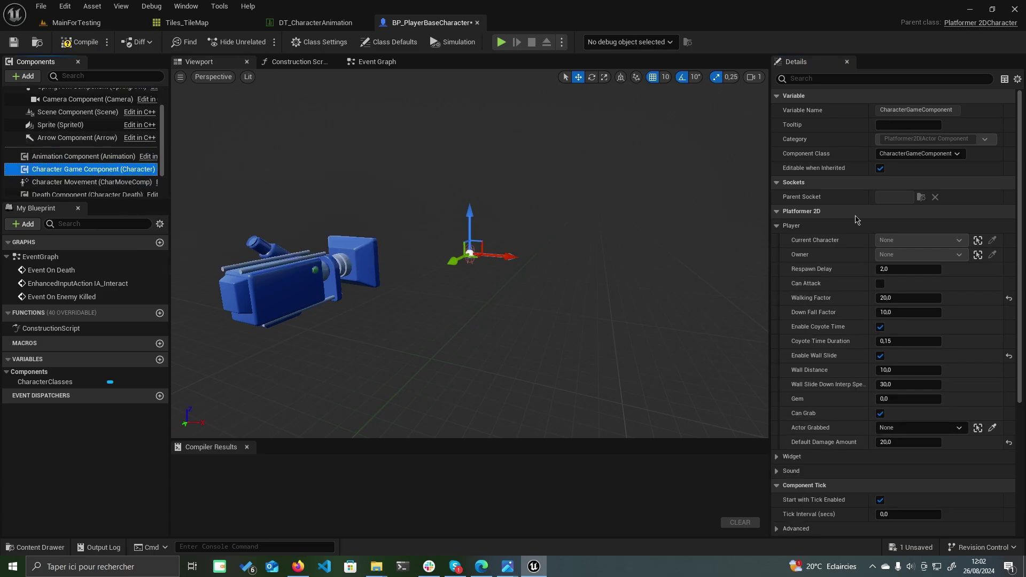
pyautogui.scroll(-1, 859, 197)
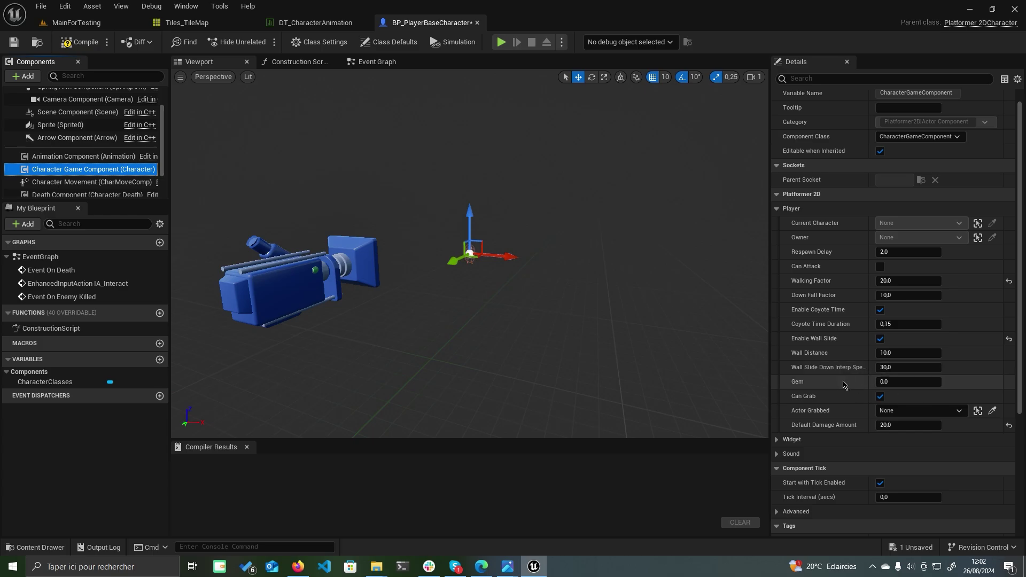
pyautogui.click(880, 396)
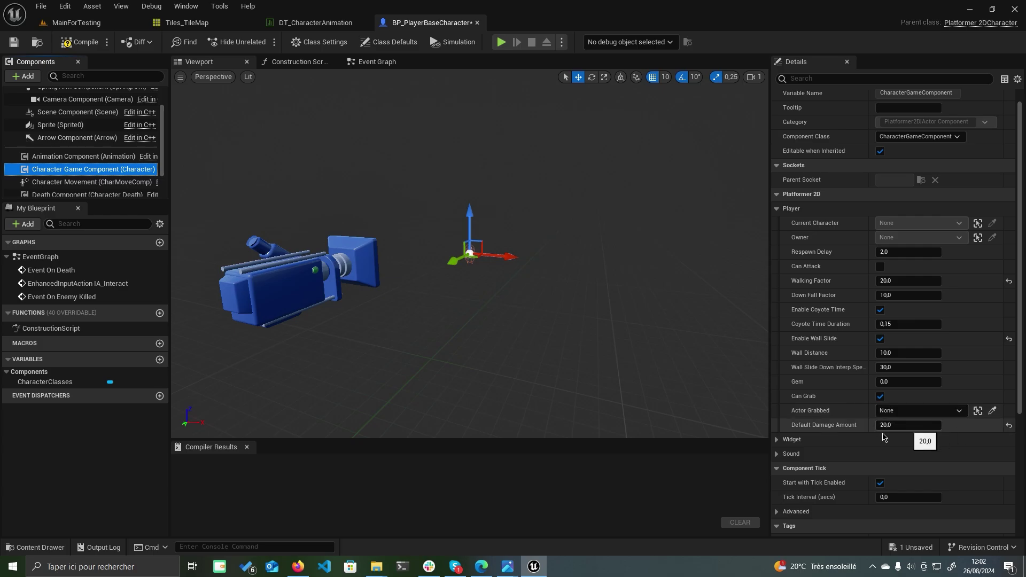
# Step: Expand the Widget category to show SUI_Player as the Player Stat Widget Class
pyautogui.click(780, 439)
pyautogui.scroll(-2, 782, 441)
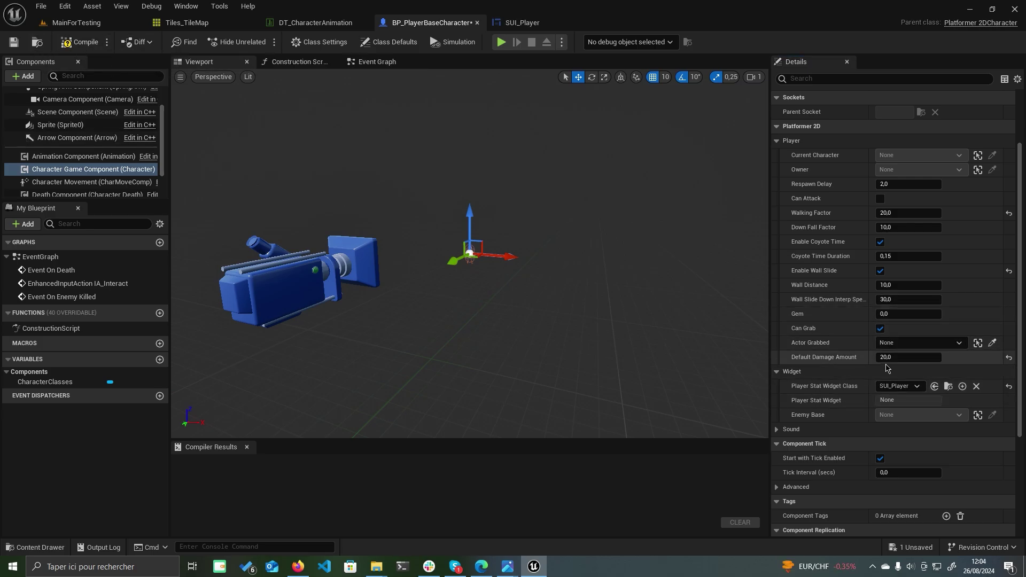
pyautogui.scroll(-2, 67, 154)
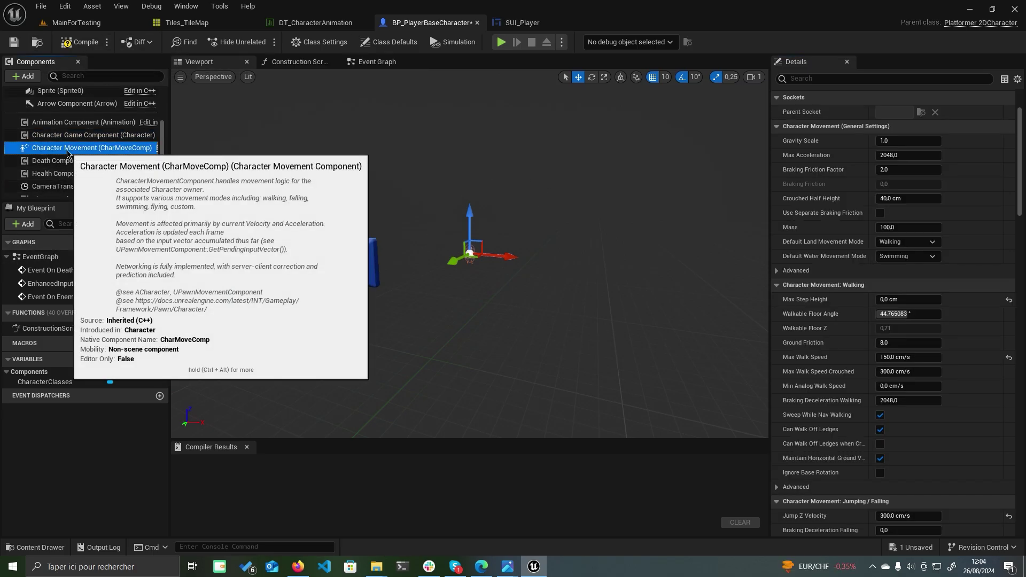
# Step: Review the Character Movement walking and jumping settings, then bring up the Death Component's details
pyautogui.click(67, 152)
pyautogui.scroll(3, 838, 188)
pyautogui.scroll(-3, 838, 188)
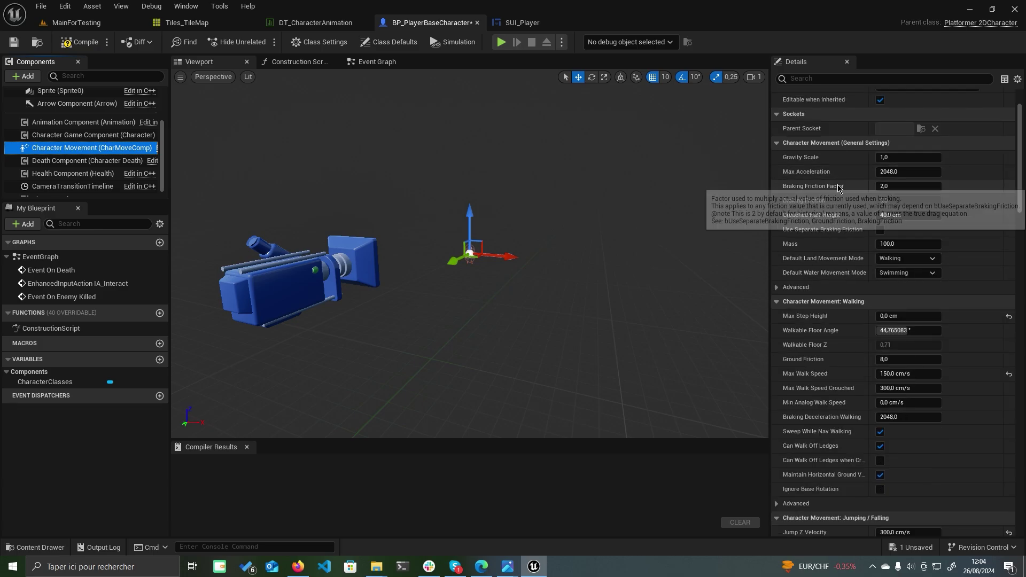
pyautogui.scroll(-2, 876, 374)
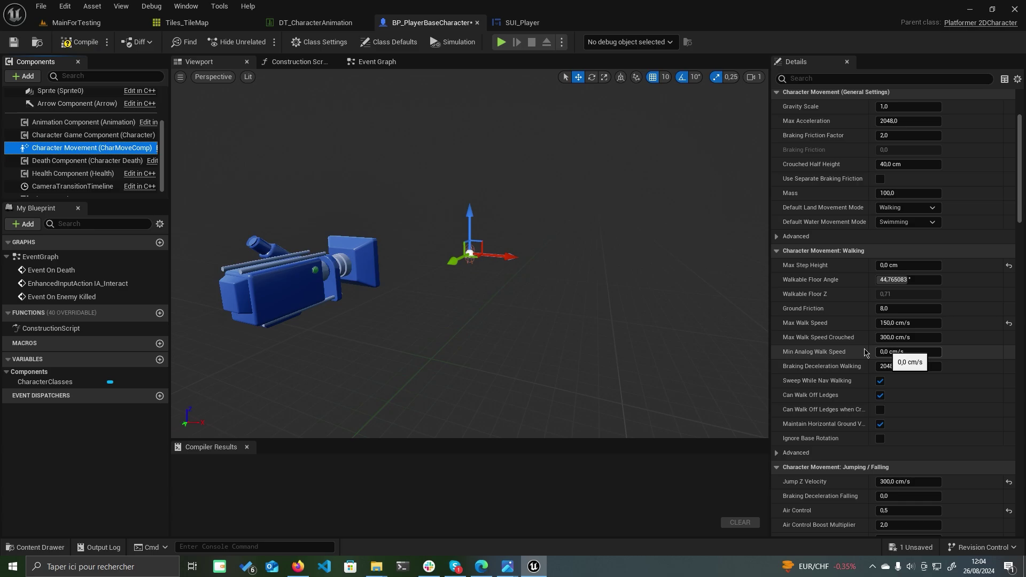
pyautogui.scroll(-2, 900, 349)
pyautogui.scroll(-5, 899, 348)
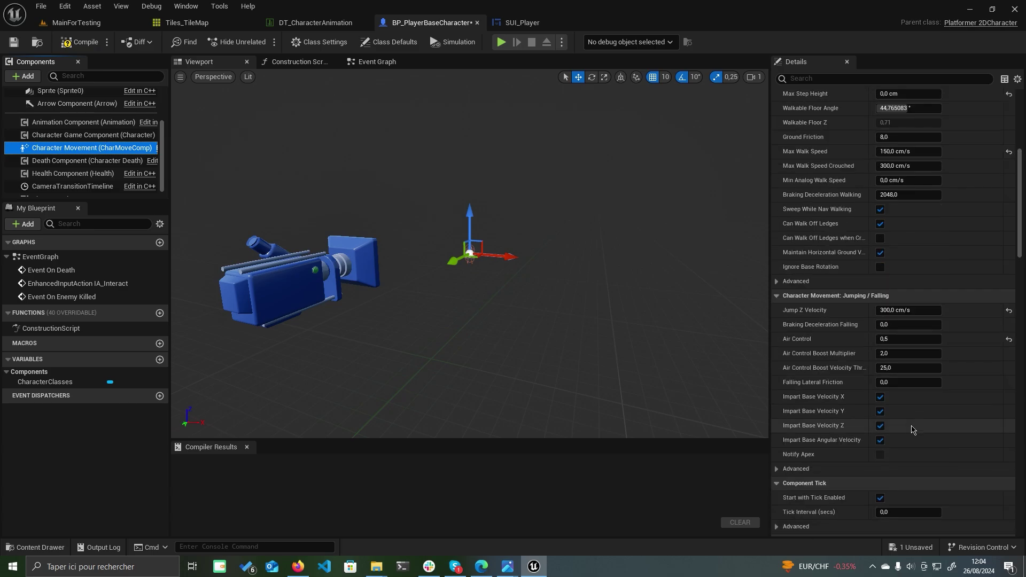
pyautogui.click(94, 161)
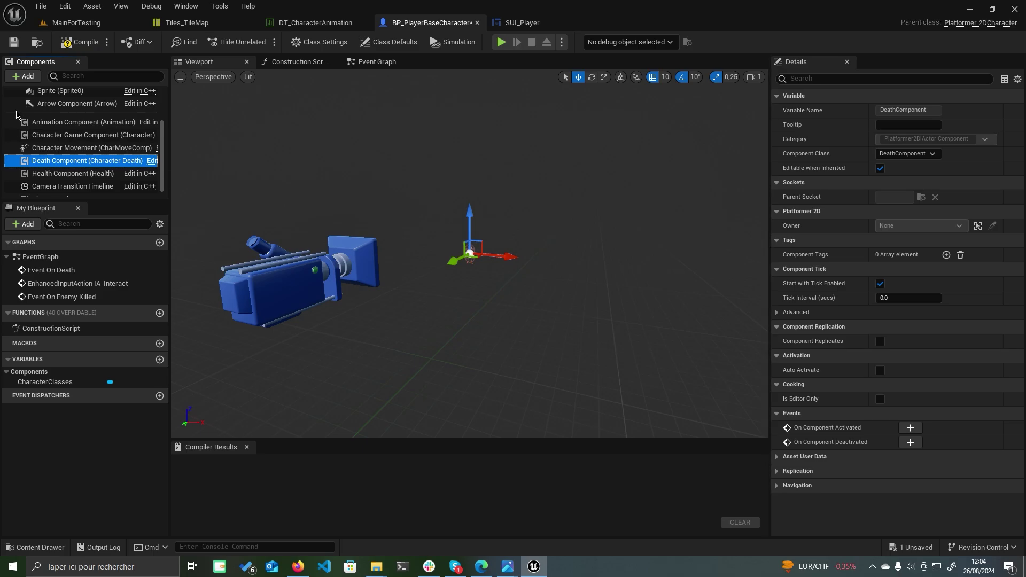
# Step: Confirm the Health Component's Default Health stays at 100, then select CameraTransitionTimeline
pyautogui.scroll(-1, 80, 160)
pyautogui.click(73, 164)
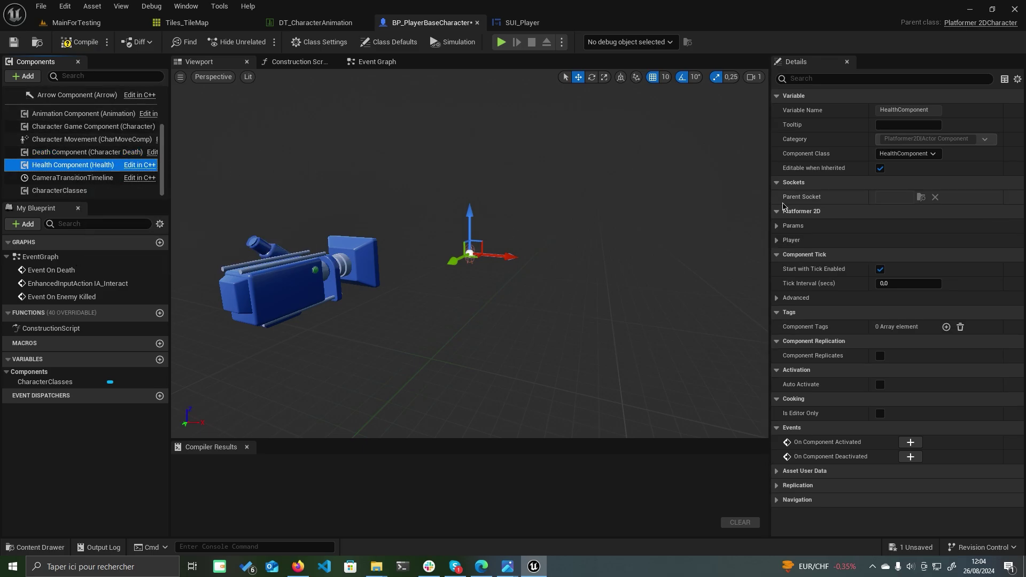
pyautogui.click(785, 226)
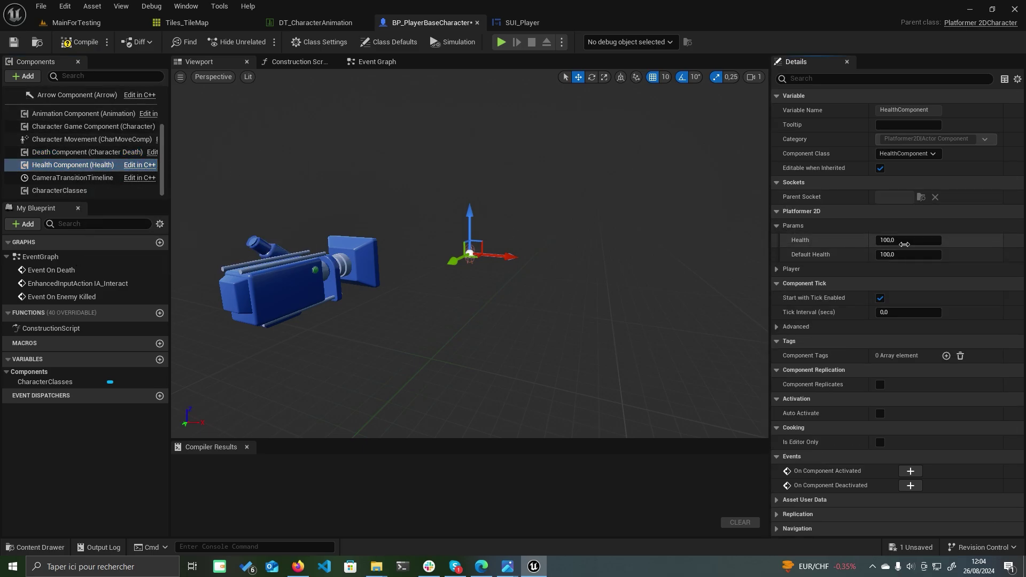
pyautogui.click(909, 255)
pyautogui.press('Return')
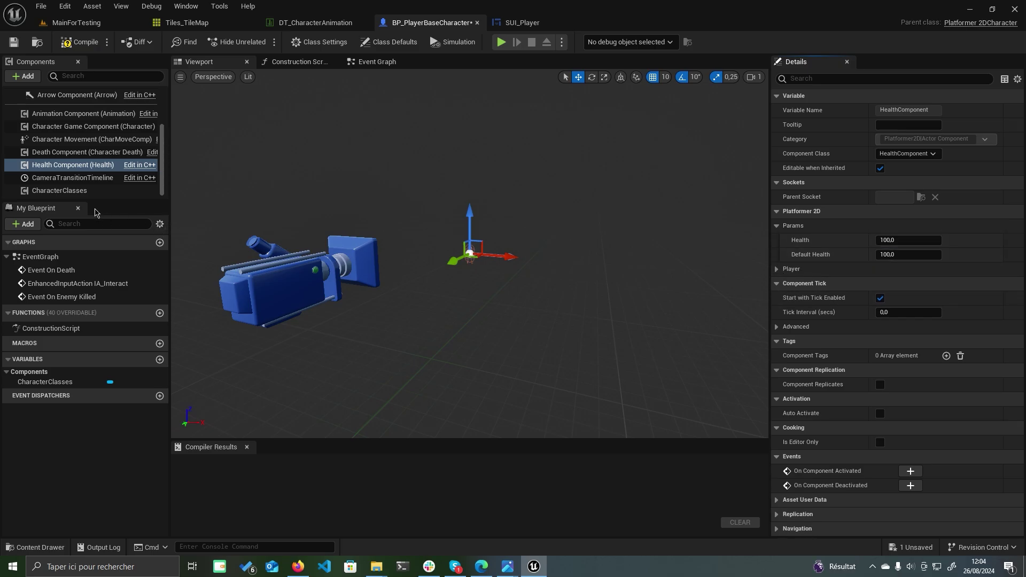
pyautogui.click(74, 178)
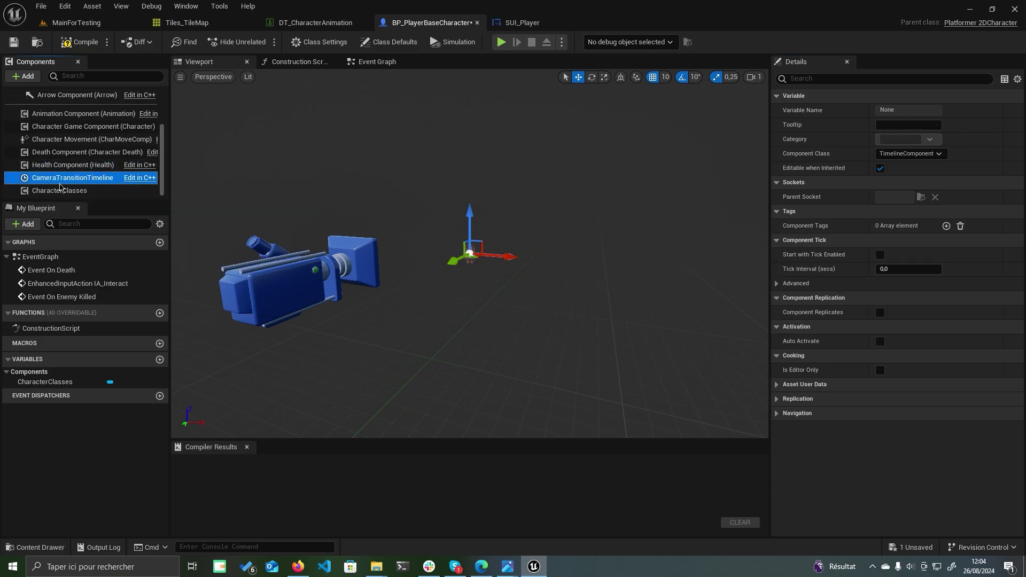
# Step: In CharacterClasses, keep the Fighter class and set Stamina Delay to 3.0
pyautogui.click(53, 191)
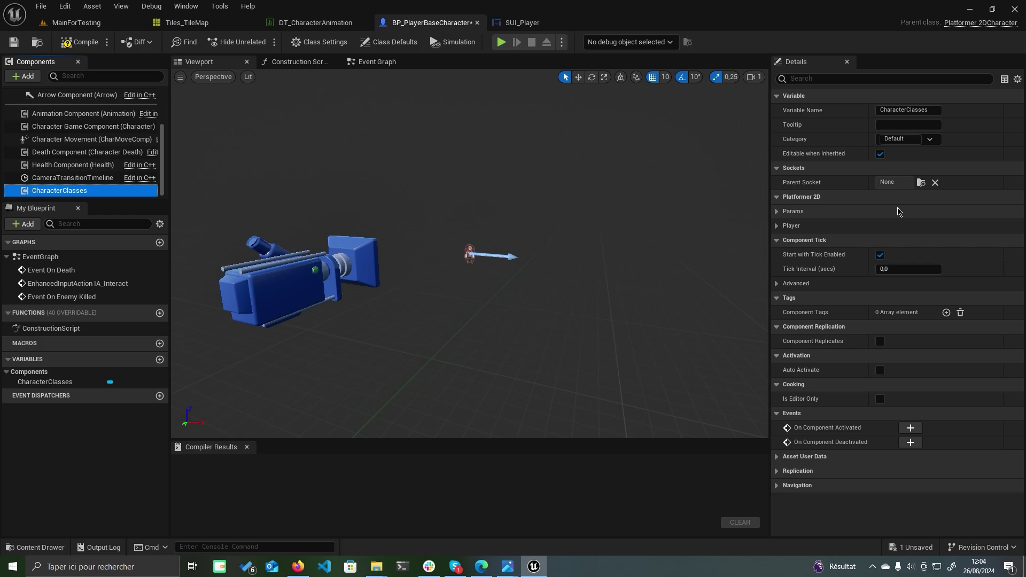
pyautogui.click(777, 212)
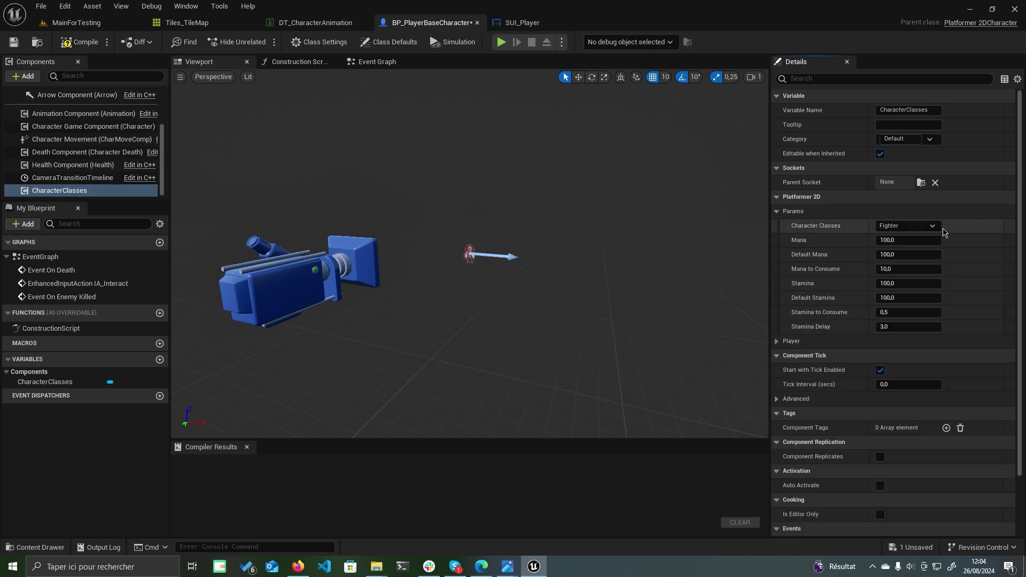
pyautogui.click(932, 227)
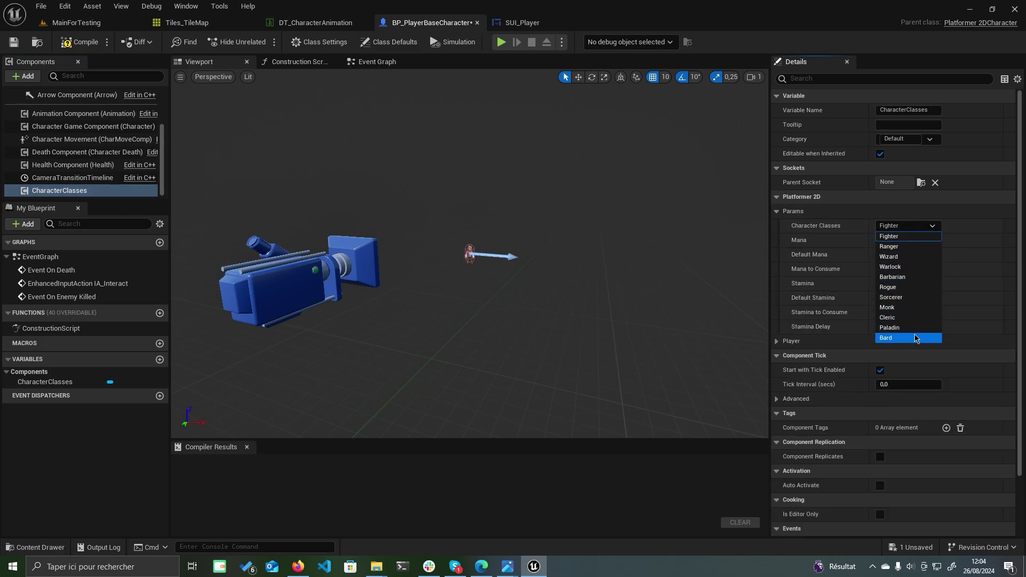
pyautogui.click(911, 236)
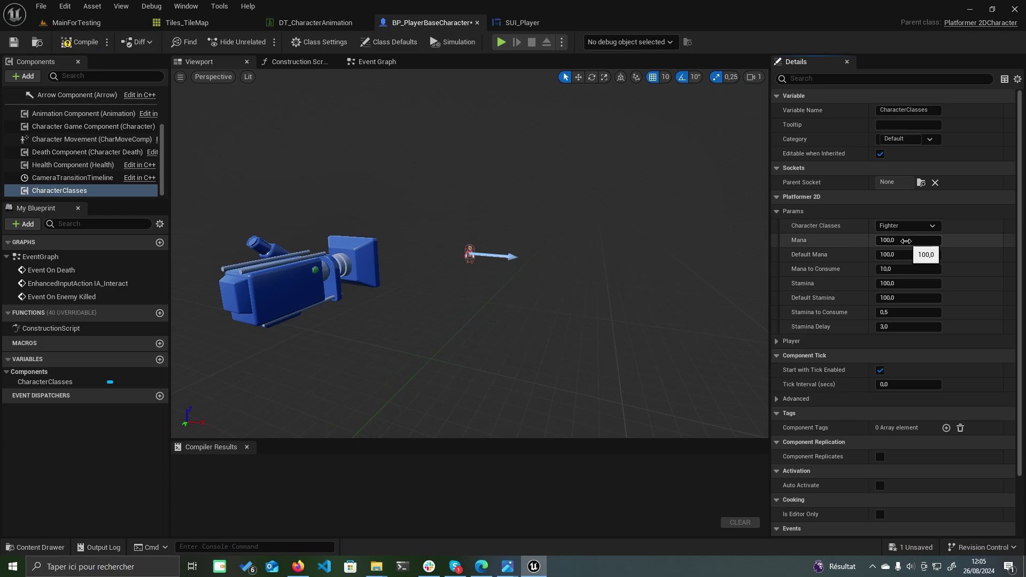
pyautogui.click(923, 269)
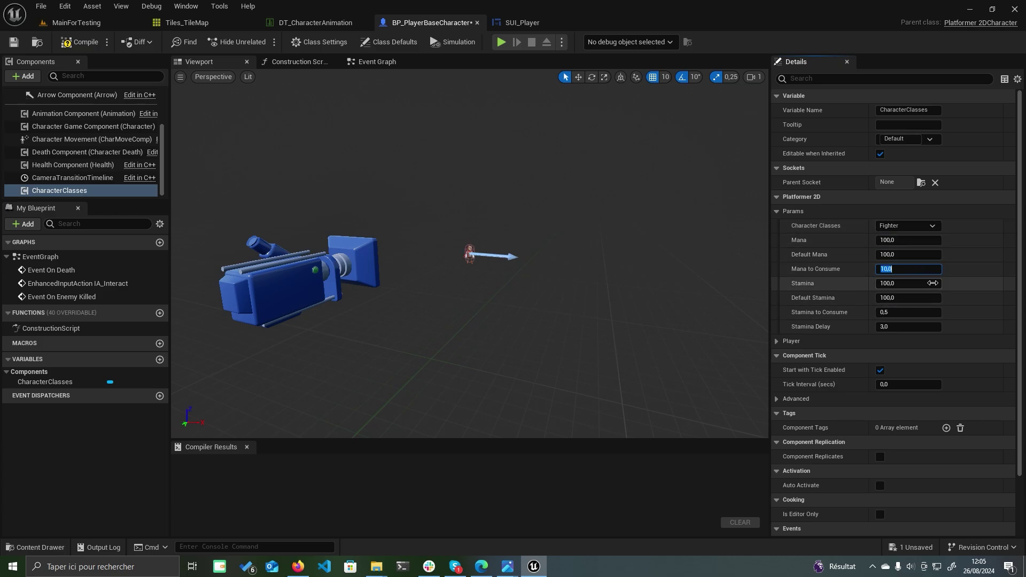
pyautogui.click(933, 283)
pyautogui.click(909, 298)
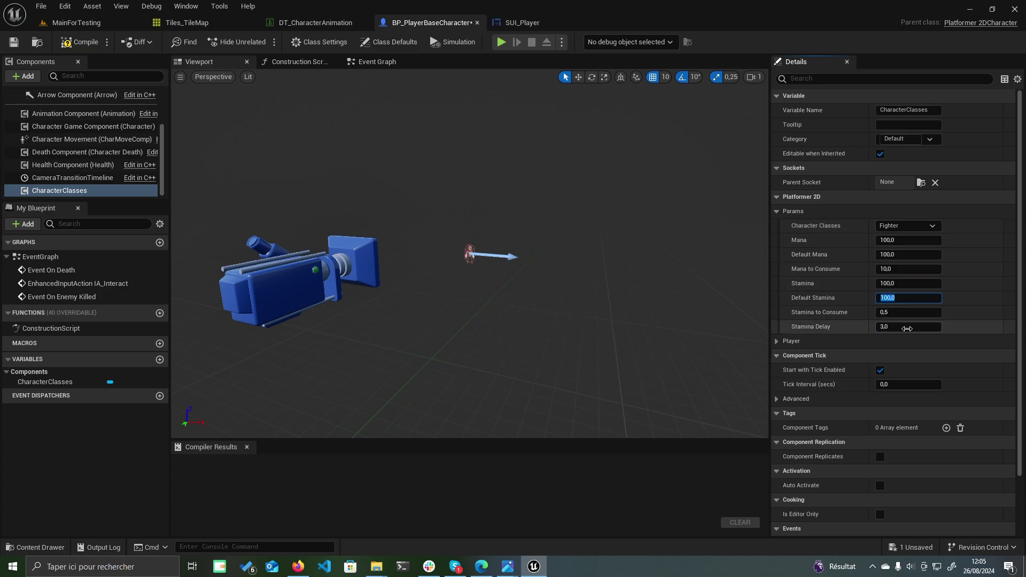
pyautogui.click(907, 312)
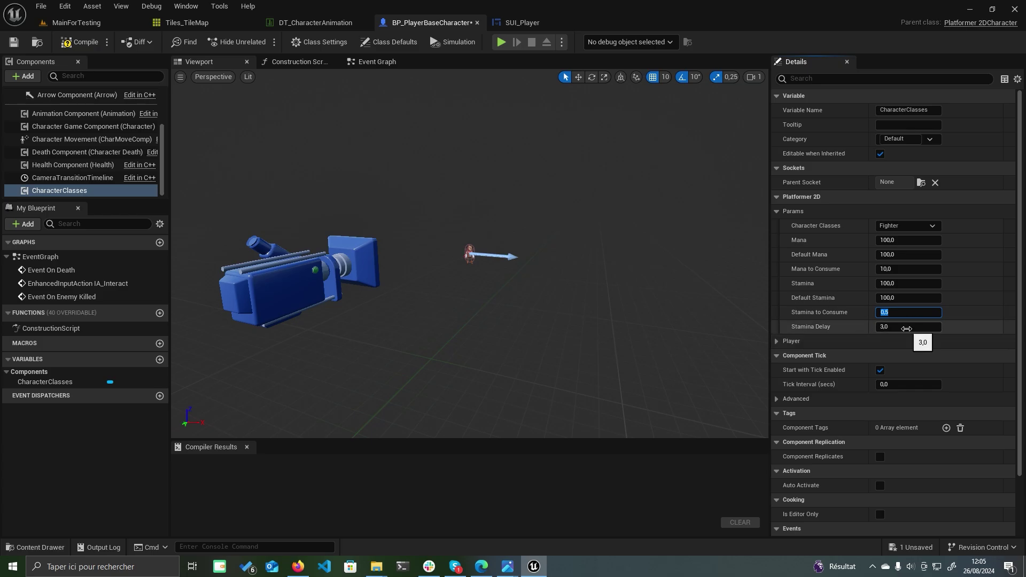
pyautogui.click(856, 317)
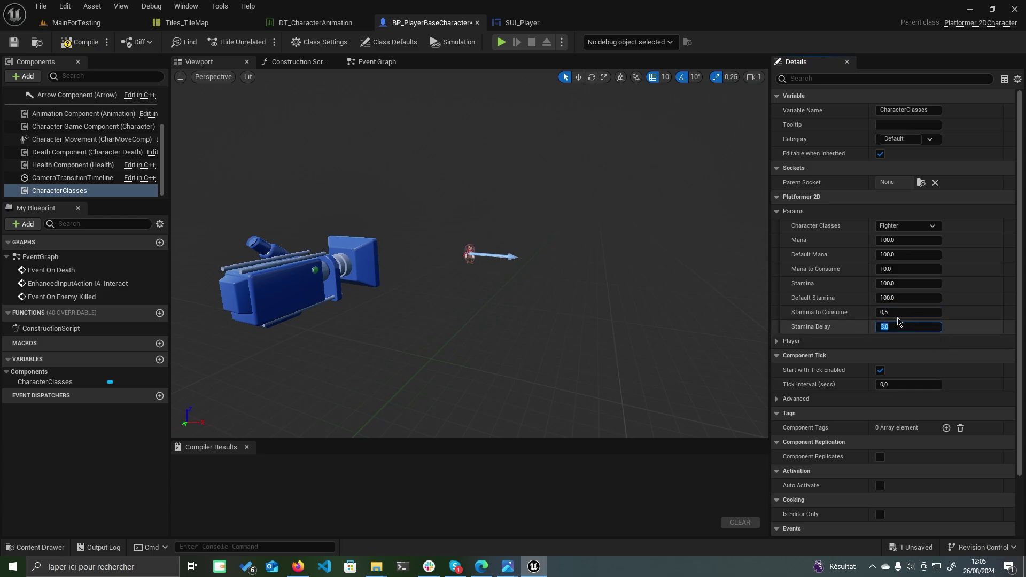
pyautogui.press('Return')
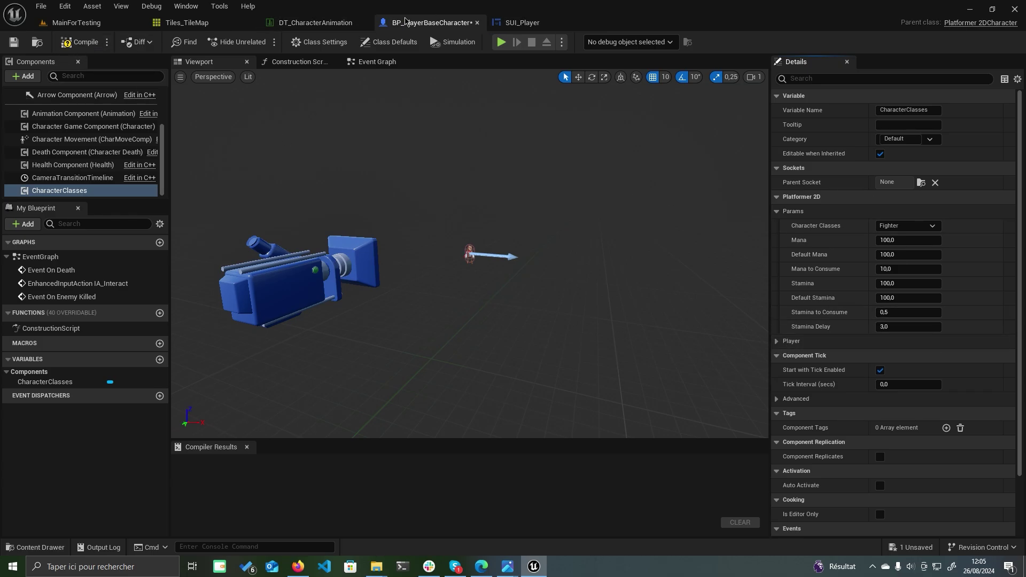
# Step: Compile and save the player blueprint, then view MainForTesting's World Settings game mode classes
pyautogui.click(80, 42)
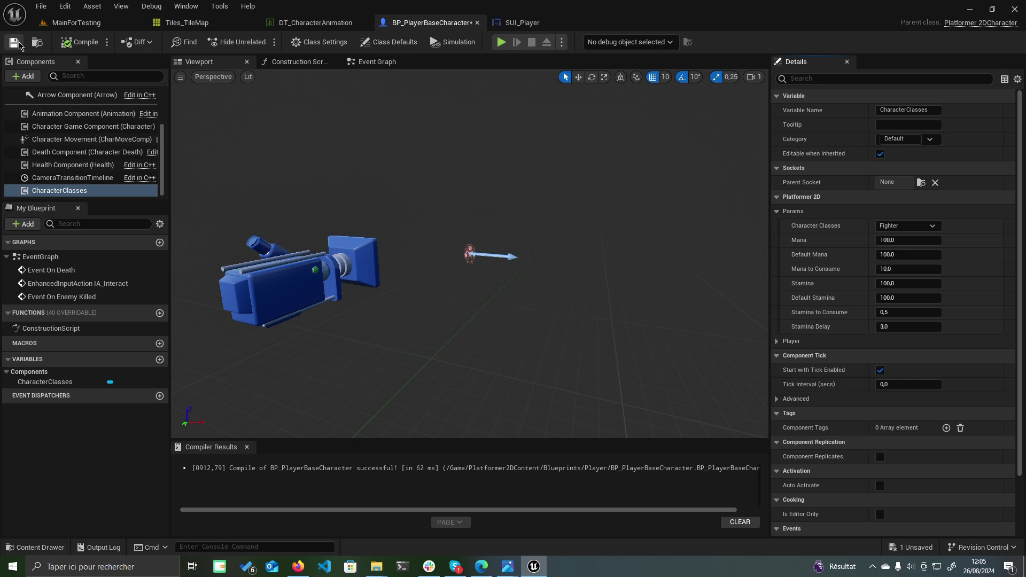
pyautogui.click(15, 42)
pyautogui.click(76, 23)
pyautogui.click(930, 262)
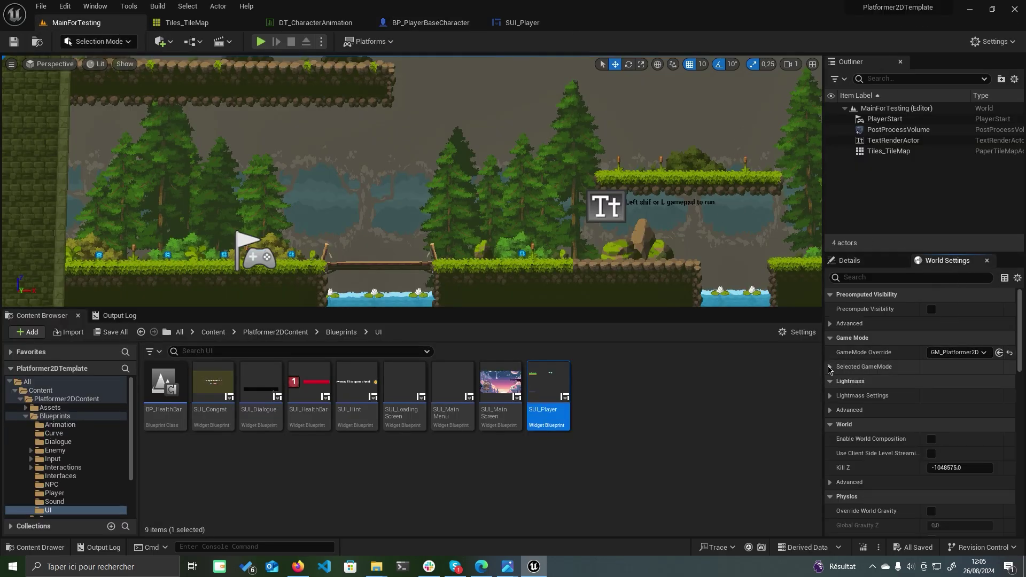
pyautogui.click(830, 368)
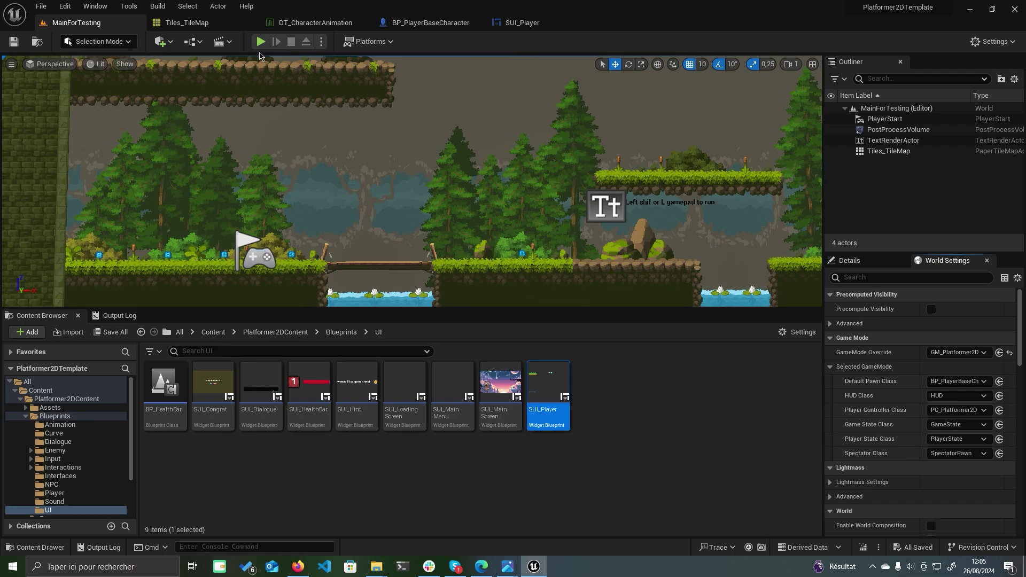
pyautogui.click(323, 43)
# Step: Playtest in a new editor window, running and jumping both ways, then open Blueprints > Interactions
pyautogui.click(369, 85)
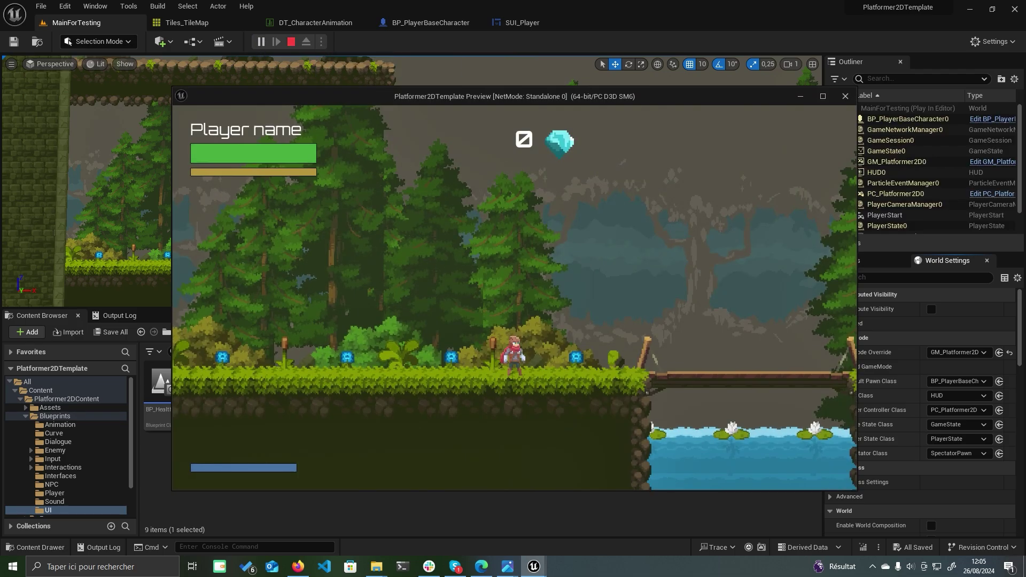
pyautogui.press('d')
pyautogui.press('space')
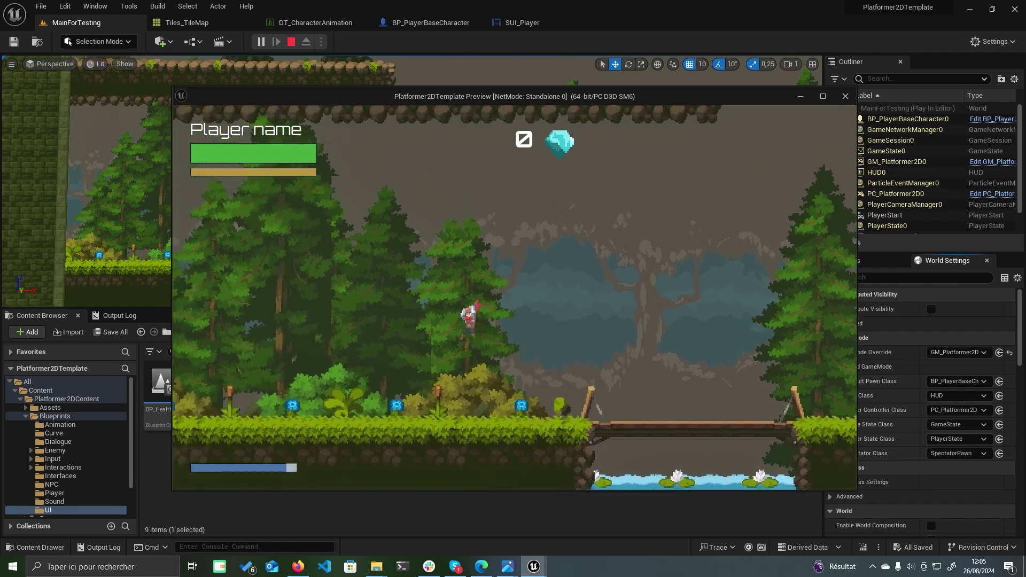
pyautogui.press('a')
pyautogui.press('space')
pyautogui.press('space')
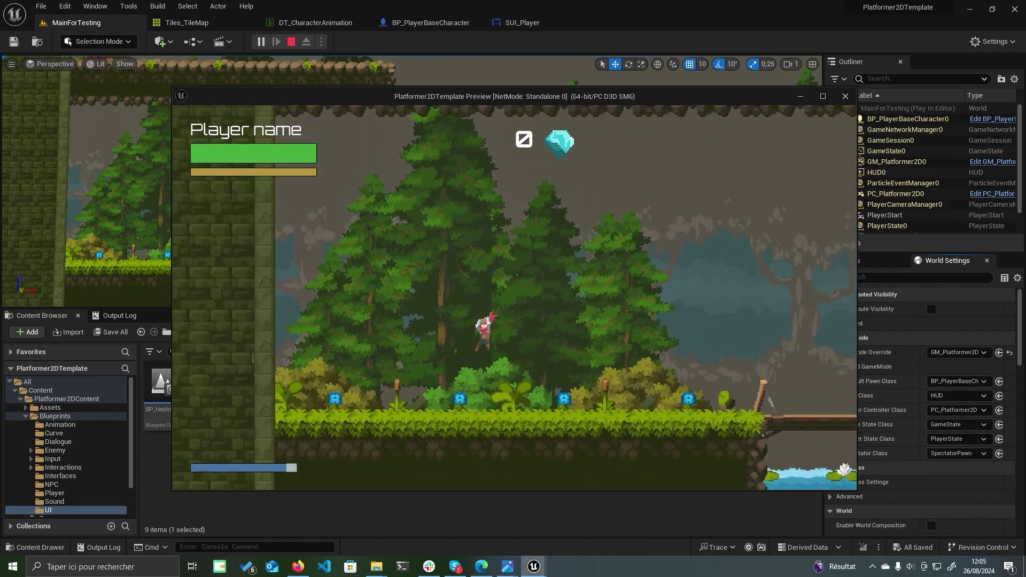
pyautogui.press('Escape')
pyautogui.click(63, 468)
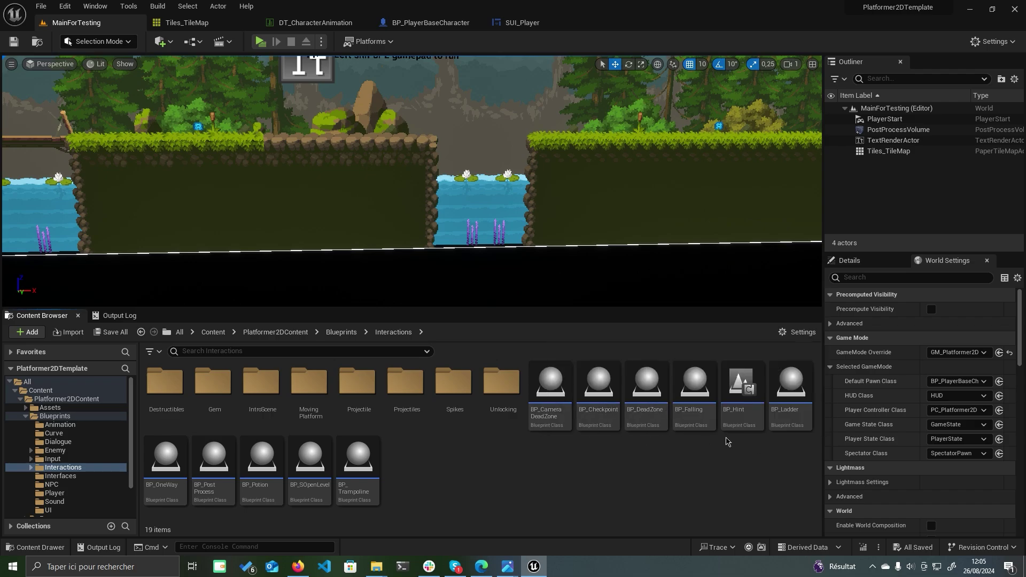
# Step: Place BP_DeadZone under the water pit at Y location 0 and Z -1000
pyautogui.moveTo(647, 385); pyautogui.dragTo(473, 253)
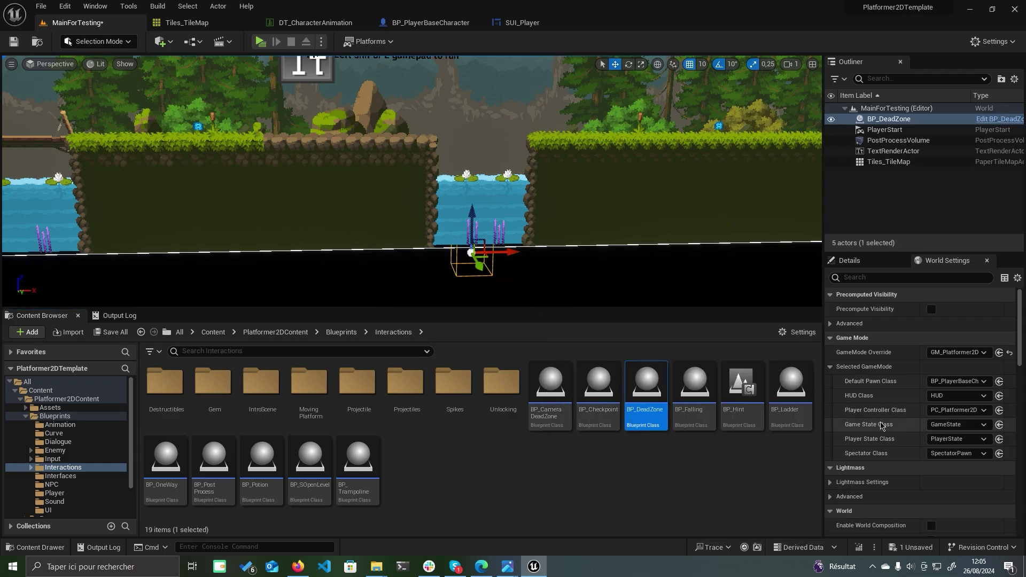
pyautogui.click(850, 260)
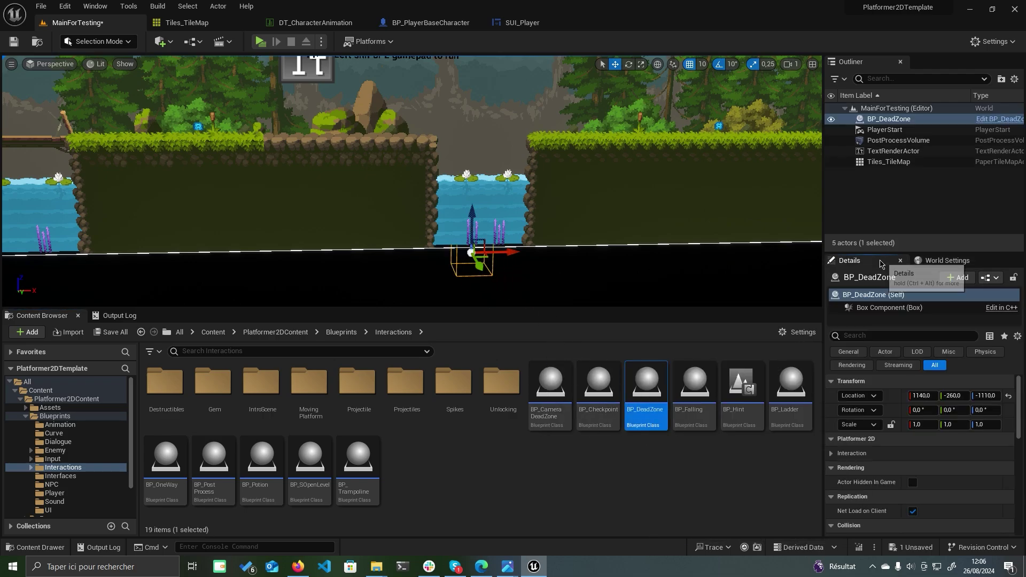
pyautogui.click(955, 395)
pyautogui.write('0')
pyautogui.press('Return')
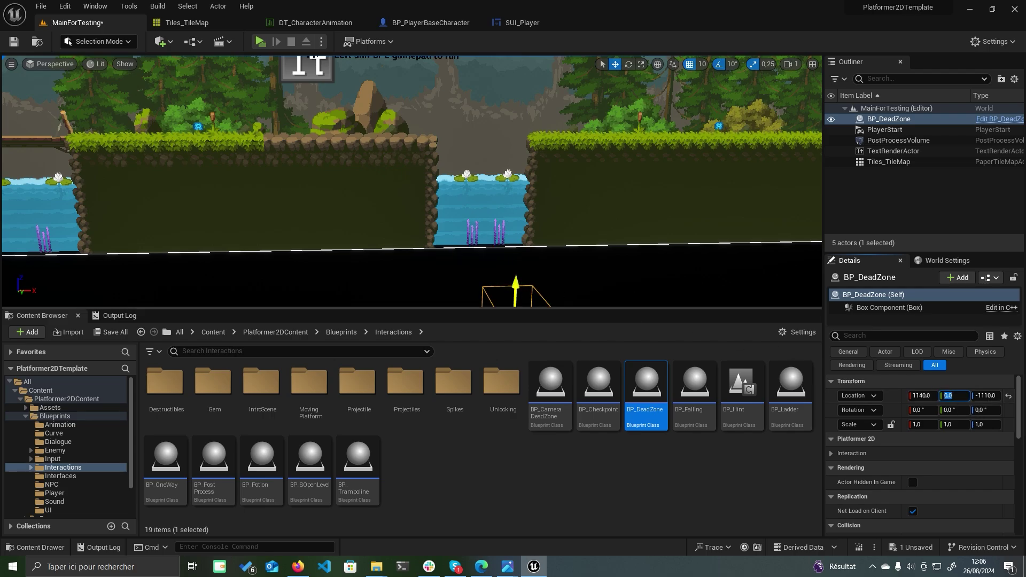
pyautogui.moveTo(515, 284); pyautogui.dragTo(477, 240)
# Step: Playtest the level, running left and right and jumping, then stop
pyautogui.hotkey('alt', 'p')
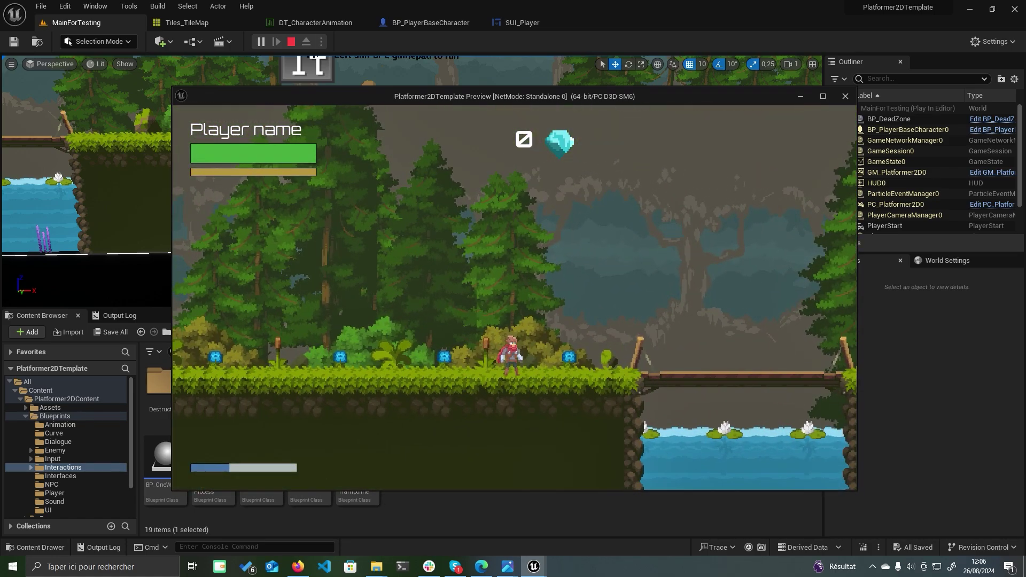
pyautogui.press('a')
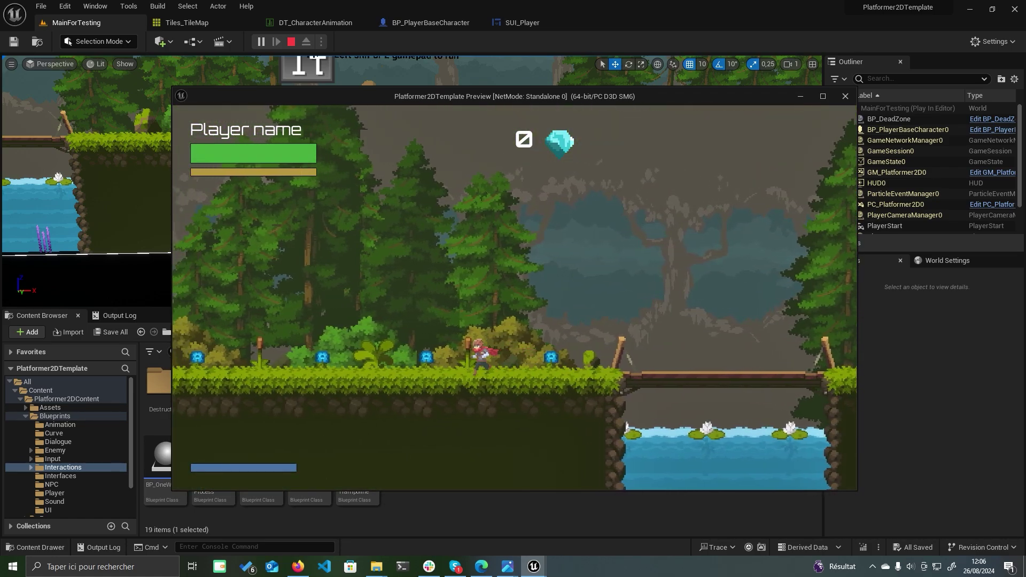
pyautogui.press('space')
pyautogui.press('d')
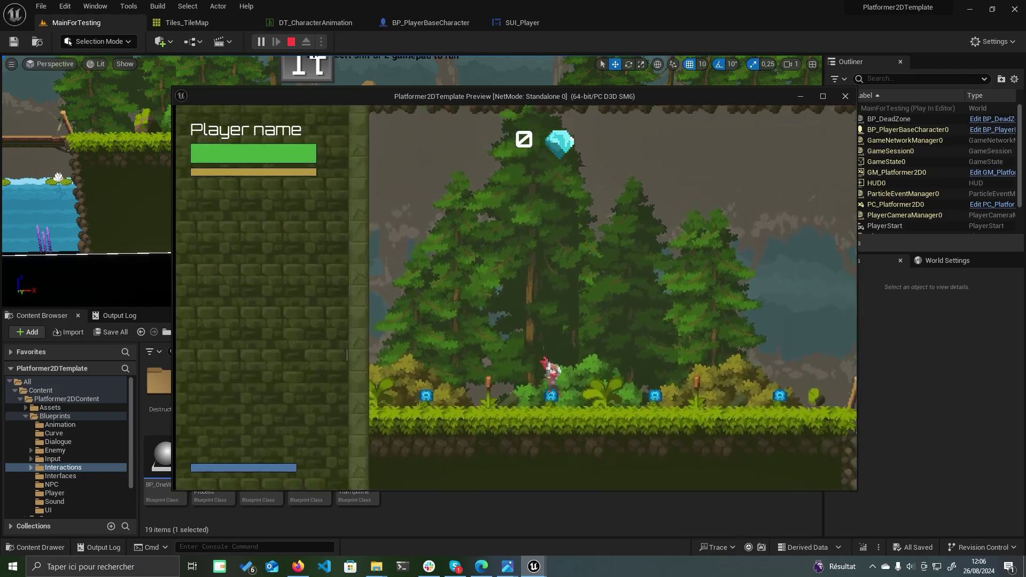
pyautogui.press('Escape')
# Step: In BP_PlayerBaseCharacter, show the Spring Arm Component's Camera Lag settings (lag speed 5.0)
pyautogui.click(455, 23)
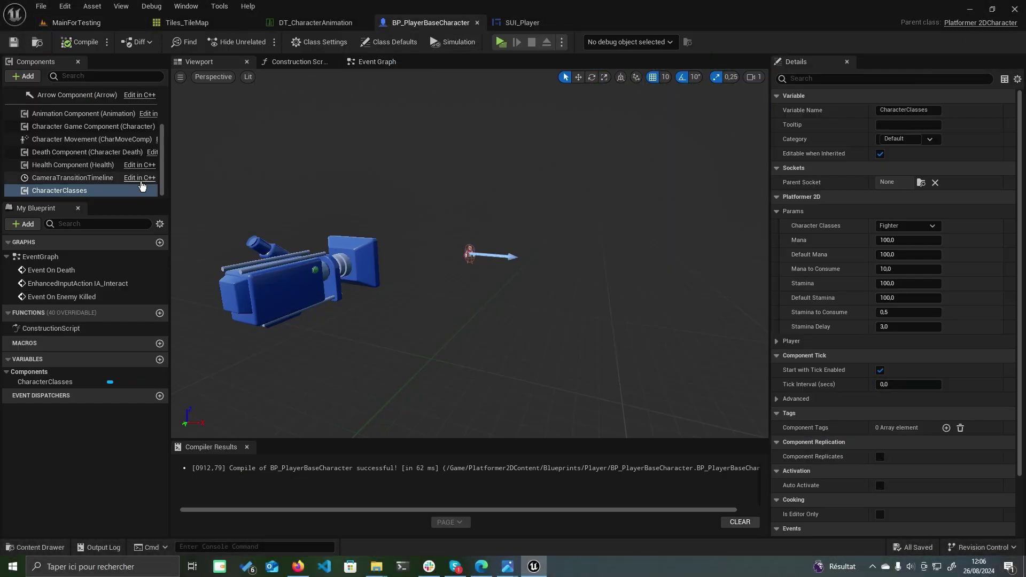
pyautogui.scroll(3, 106, 155)
pyautogui.scroll(1, 106, 156)
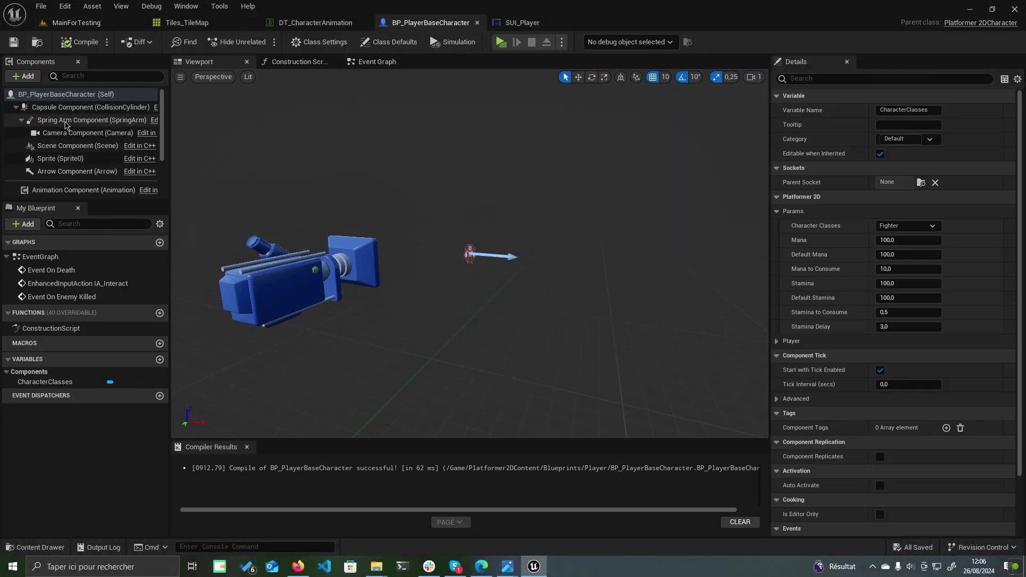
pyautogui.click(88, 120)
pyautogui.scroll(-6, 877, 308)
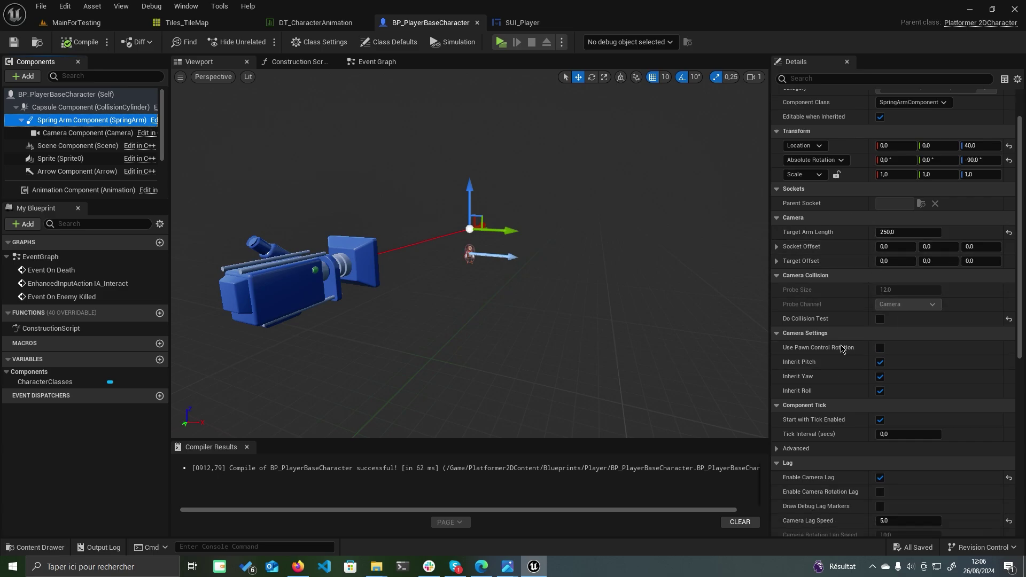
pyautogui.scroll(-6, 841, 297)
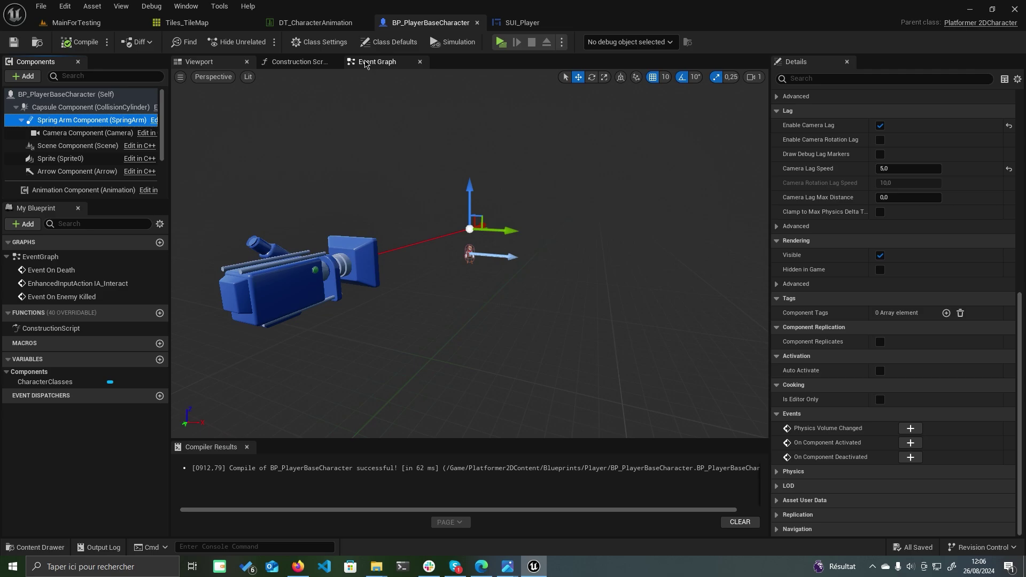
# Step: Inspect the Event On Enemy Killed and Enemy is Dead graph logic, then return to MainForTesting
pyautogui.click(377, 62)
pyautogui.moveTo(208, 233); pyautogui.dragTo(251, 185, button='right')
pyautogui.scroll(2, 251, 185)
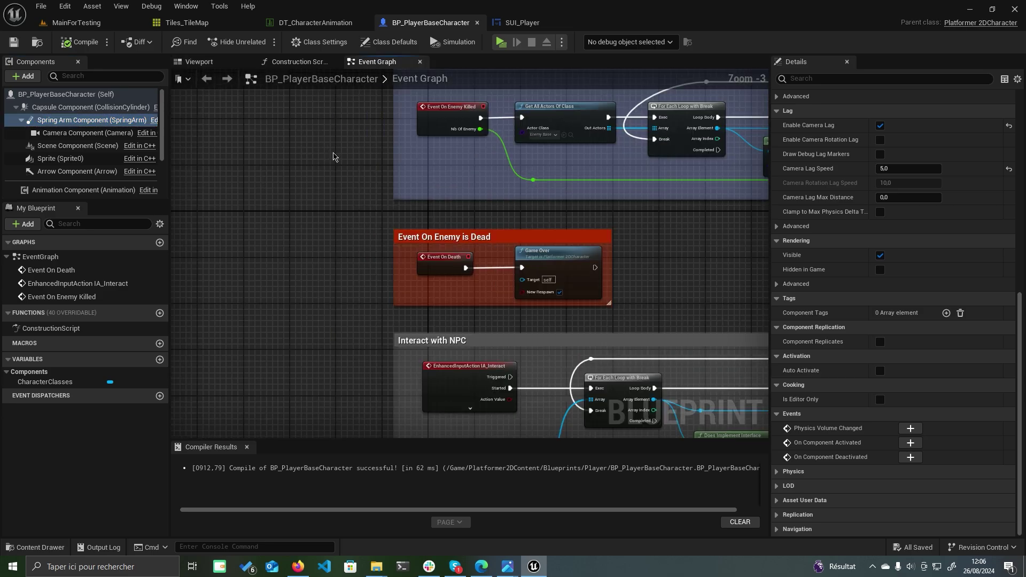
pyautogui.moveTo(334, 156); pyautogui.dragTo(246, 236, button='right')
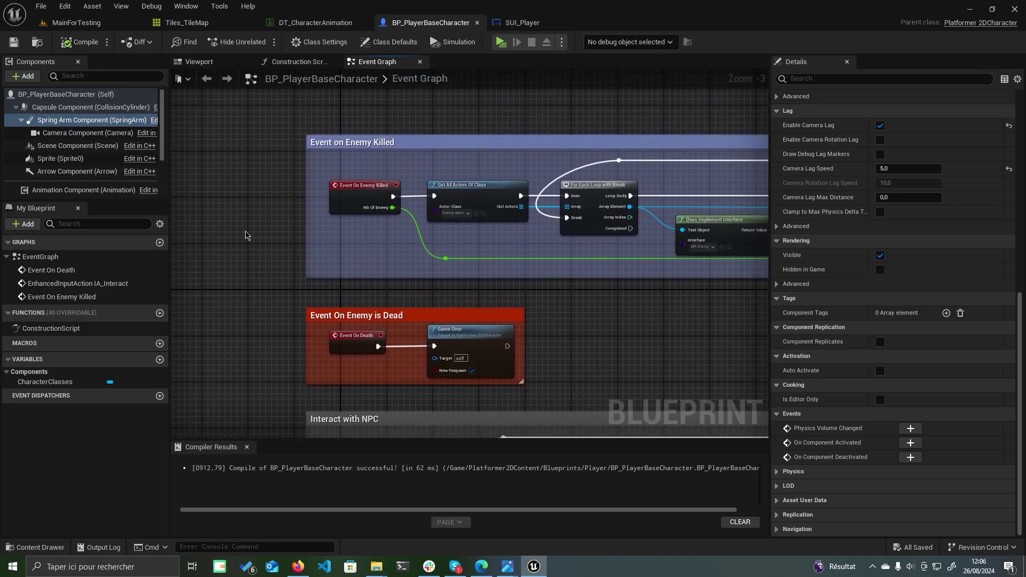
pyautogui.click(340, 185)
pyautogui.moveTo(604, 298); pyautogui.dragTo(486, 233, button='right')
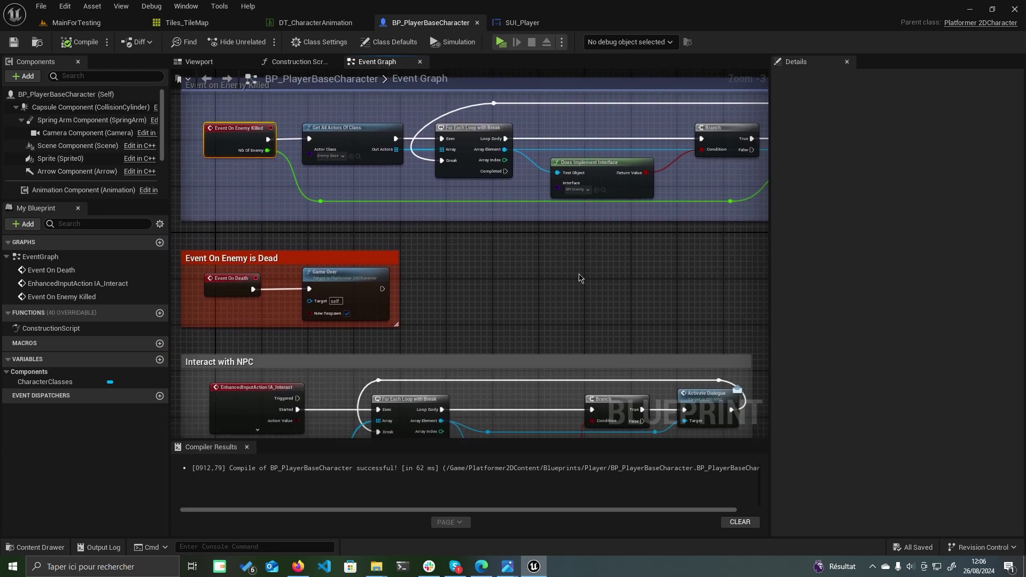
pyautogui.moveTo(620, 278); pyautogui.dragTo(588, 227, button='right')
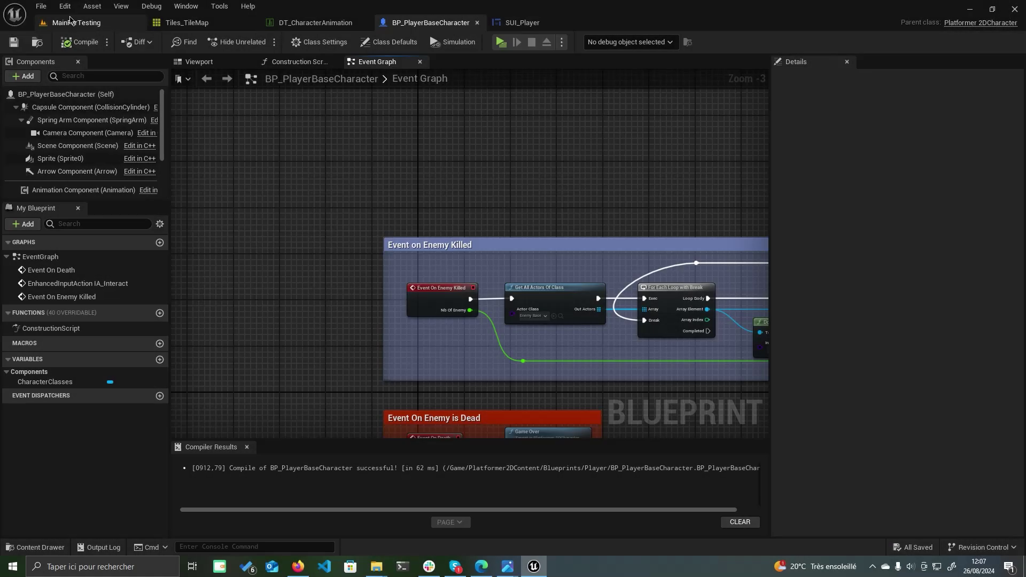
pyautogui.click(70, 23)
pyautogui.moveTo(425, 182); pyautogui.dragTo(359, 161, button='right')
# Step: Open the BP_Chest blueprint from the Interactions > Unlocking folder
pyautogui.click(470, 380)
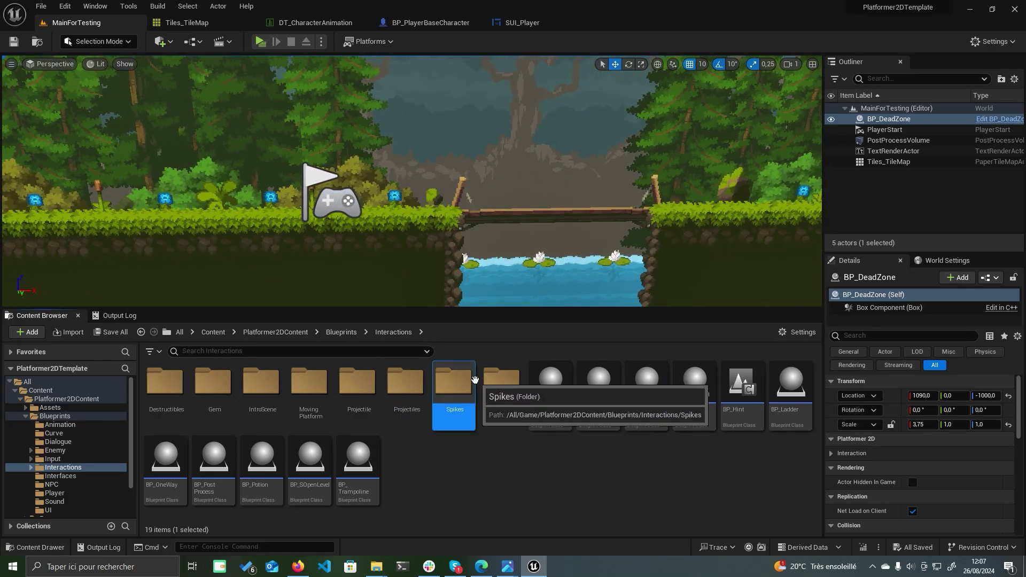
pyautogui.doubleClick(501, 381)
pyautogui.click(165, 396)
pyautogui.doubleClick(170, 410)
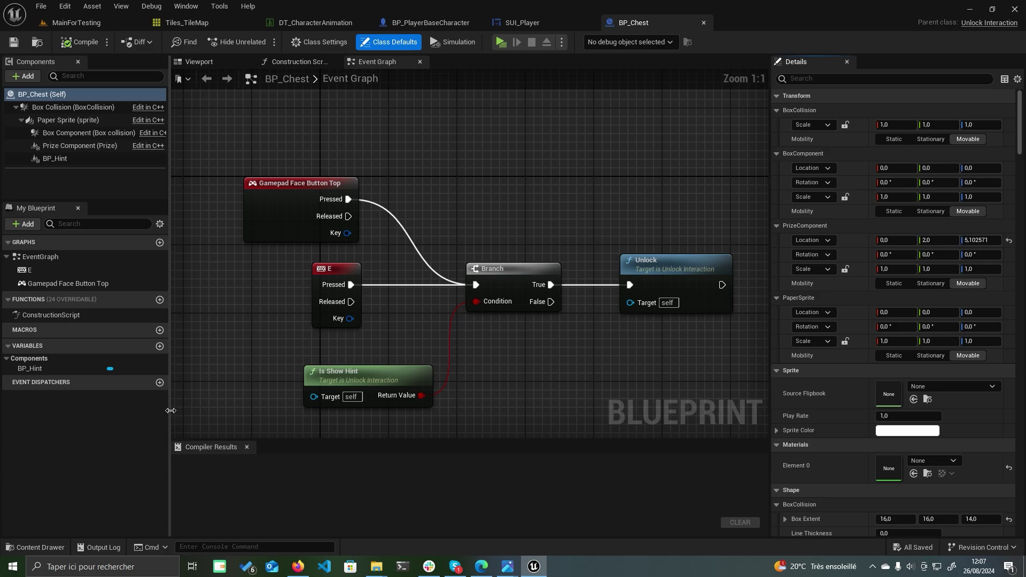
# Step: In the chest's Viewport, assign the Tiles1 flipbook to its sprite
pyautogui.moveTo(459, 208); pyautogui.dragTo(397, 175, button='right')
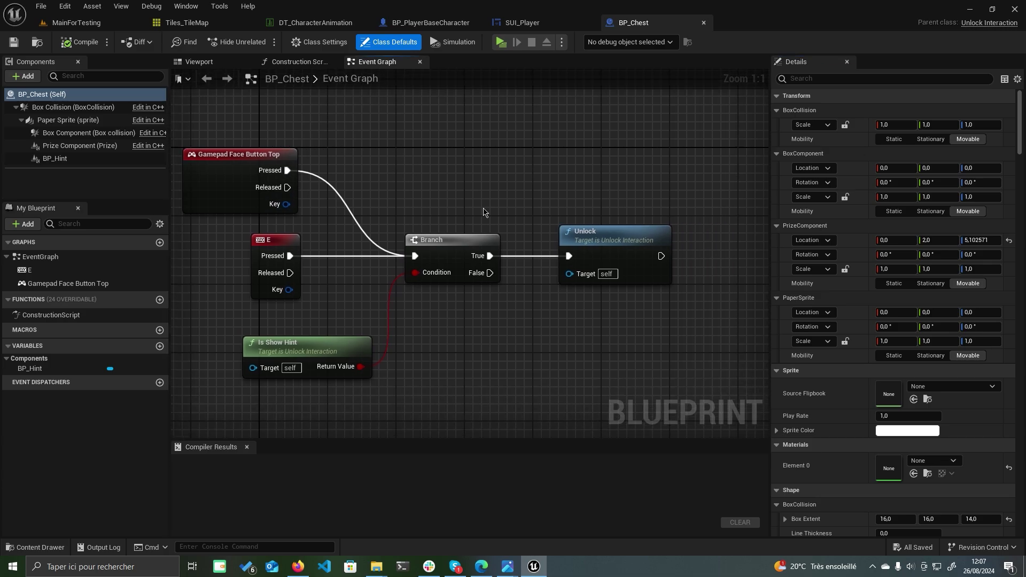
pyautogui.click(203, 61)
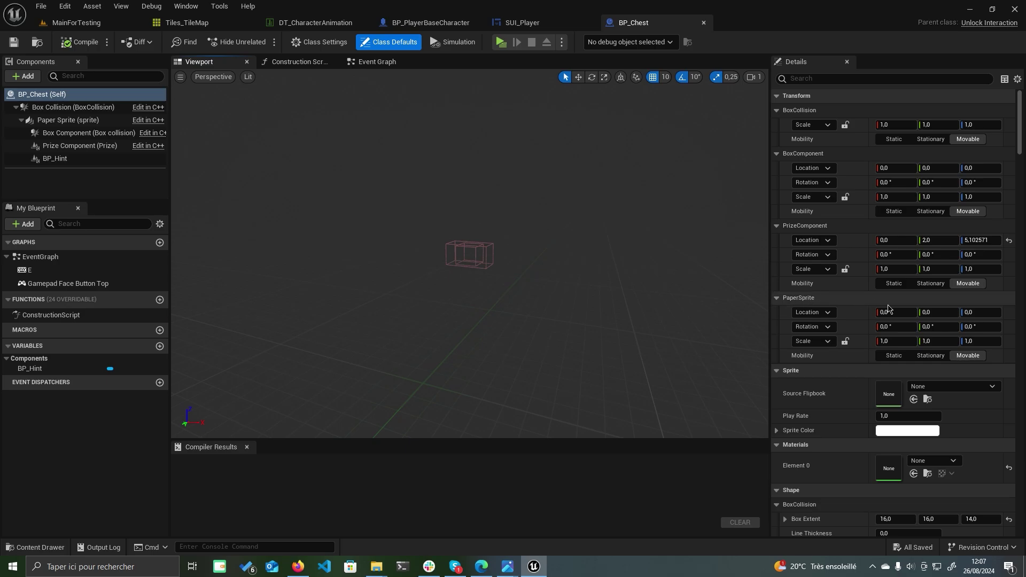
pyautogui.click(954, 386)
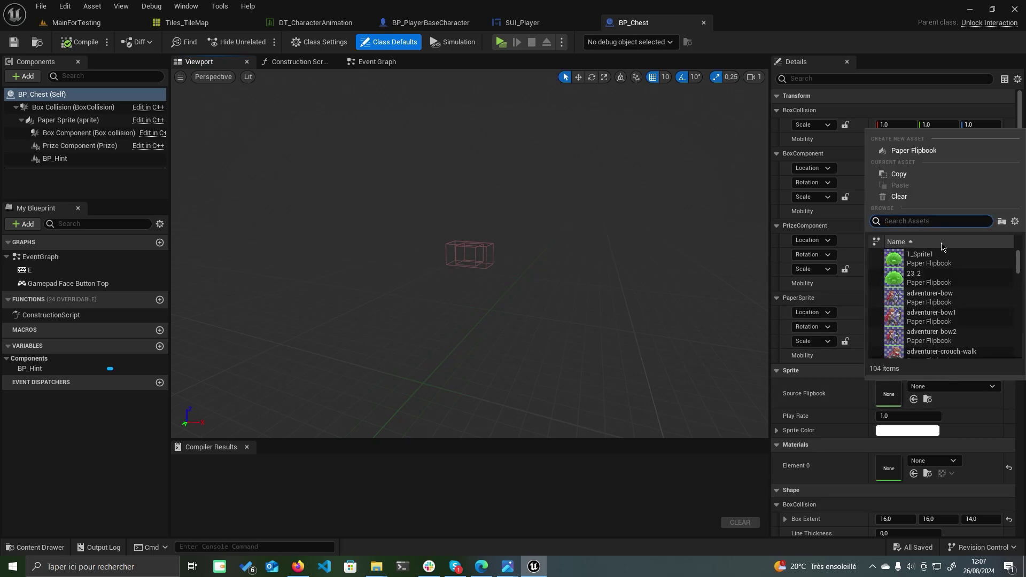
pyautogui.scroll(-15, 943, 288)
pyautogui.click(944, 290)
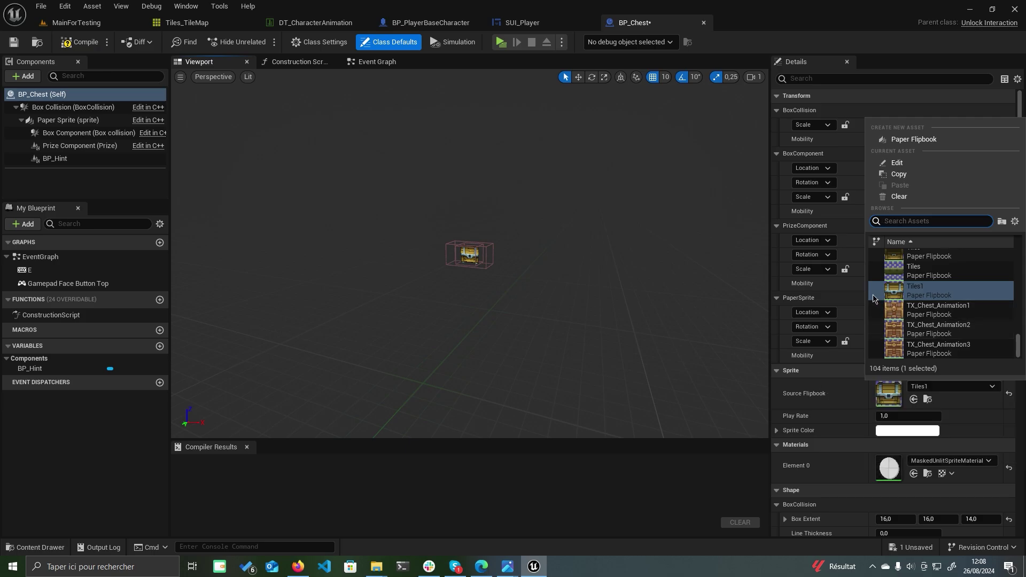
pyautogui.click(857, 294)
pyautogui.scroll(-3, 857, 294)
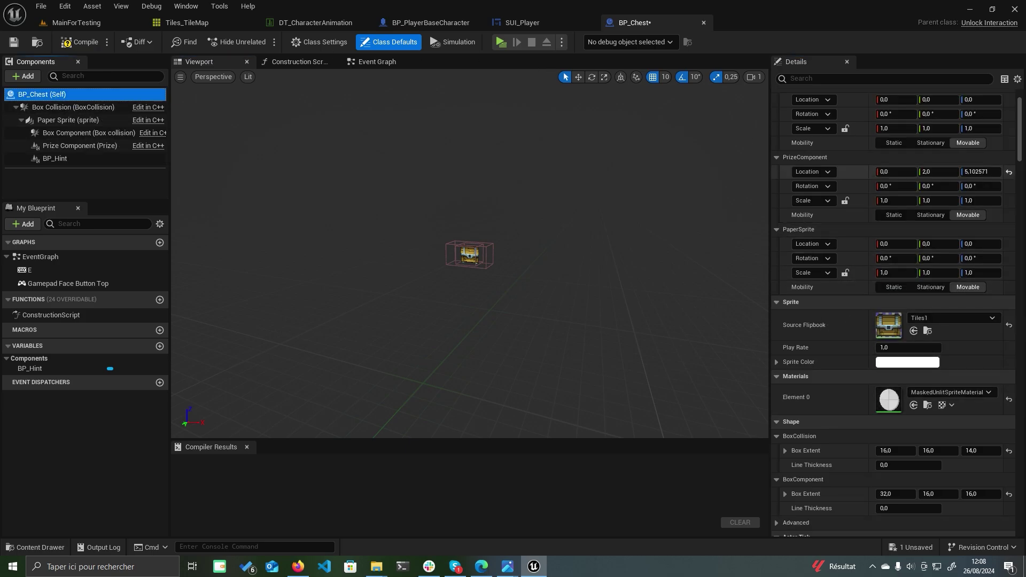
# Step: Set the chest's Sprite Lock to Tiles1 and Sprite Unlock to Tiles
pyautogui.moveTo(1015, 132); pyautogui.dragTo(1016, 485)
pyautogui.scroll(8, 941, 385)
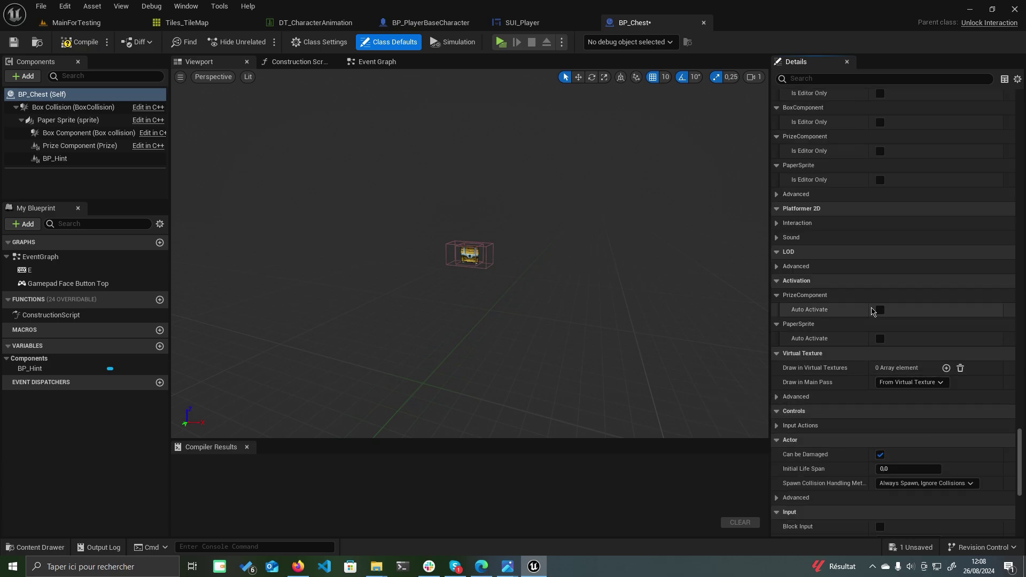
pyautogui.click(777, 223)
pyautogui.click(777, 224)
pyautogui.click(776, 223)
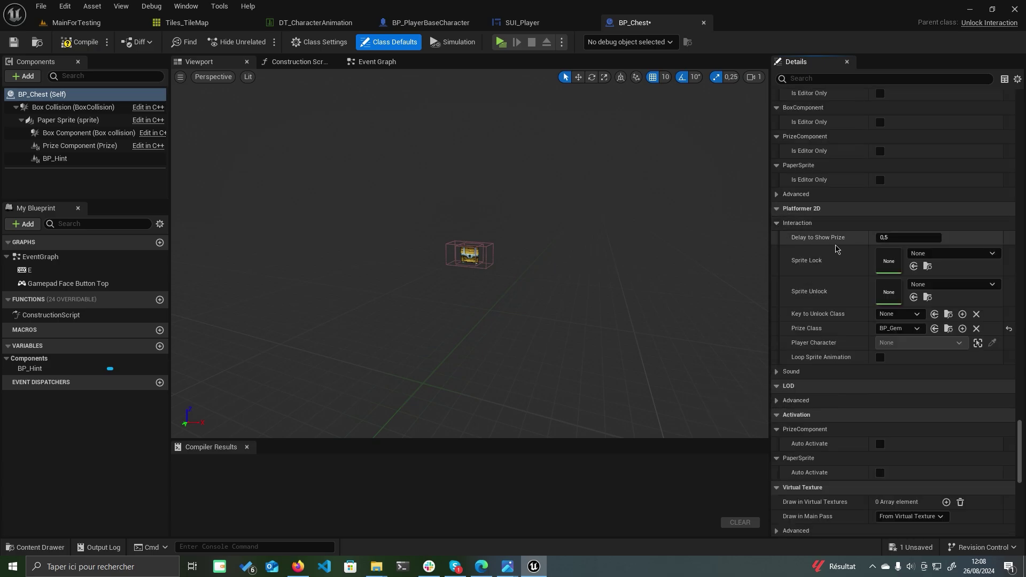
pyautogui.click(946, 253)
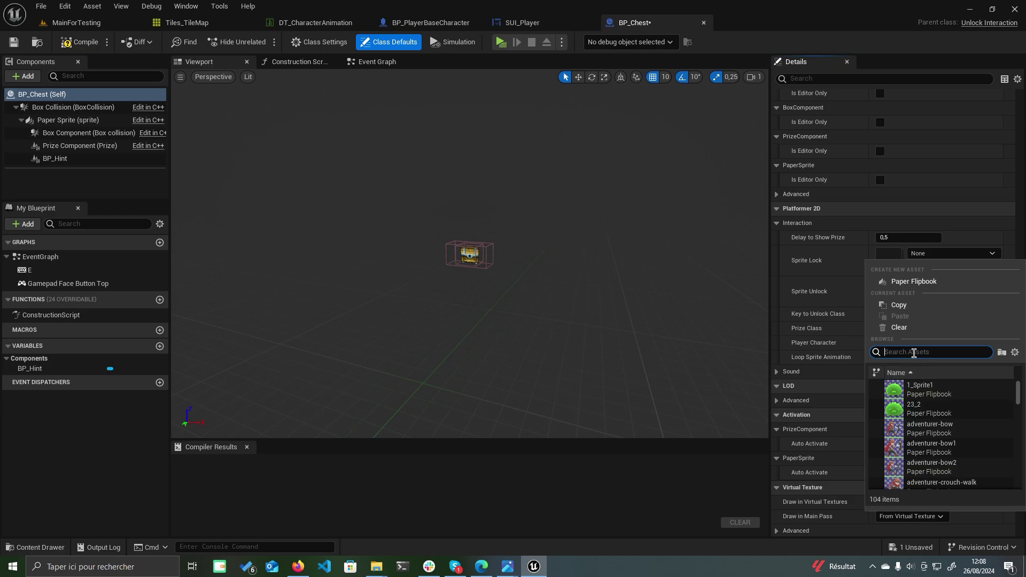
pyautogui.write('chest')
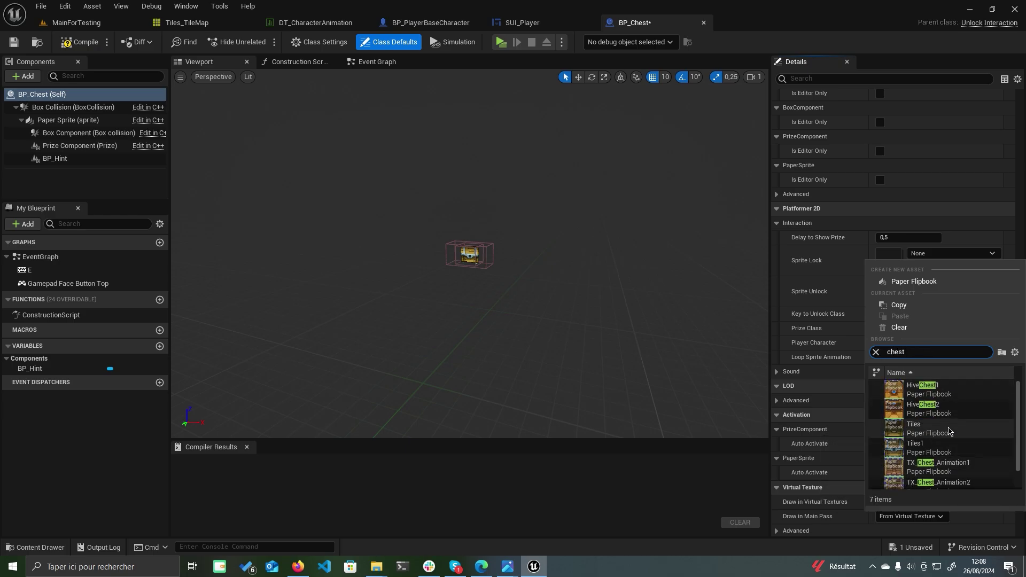
pyautogui.click(929, 446)
pyautogui.click(924, 285)
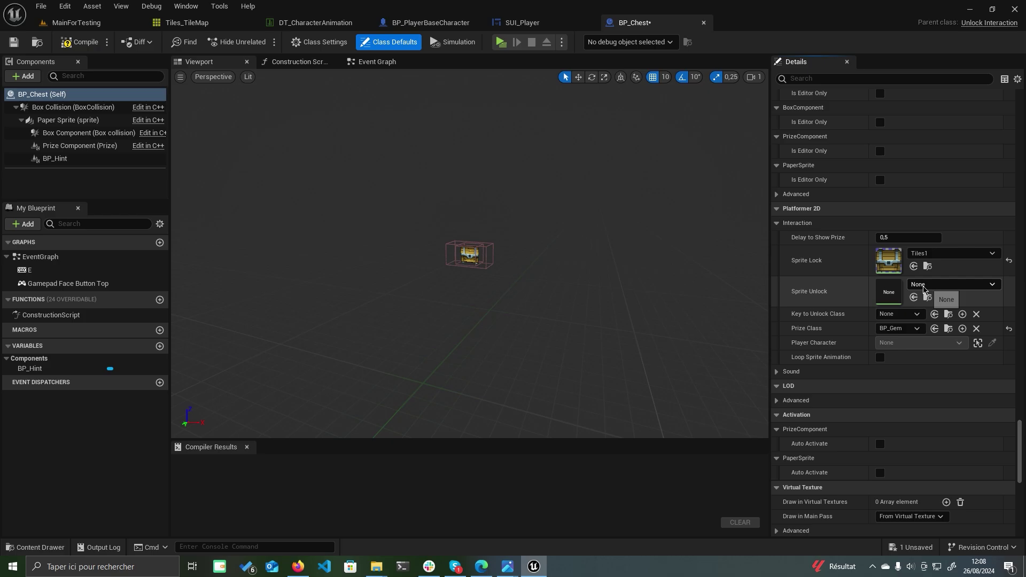
pyautogui.write('chest')
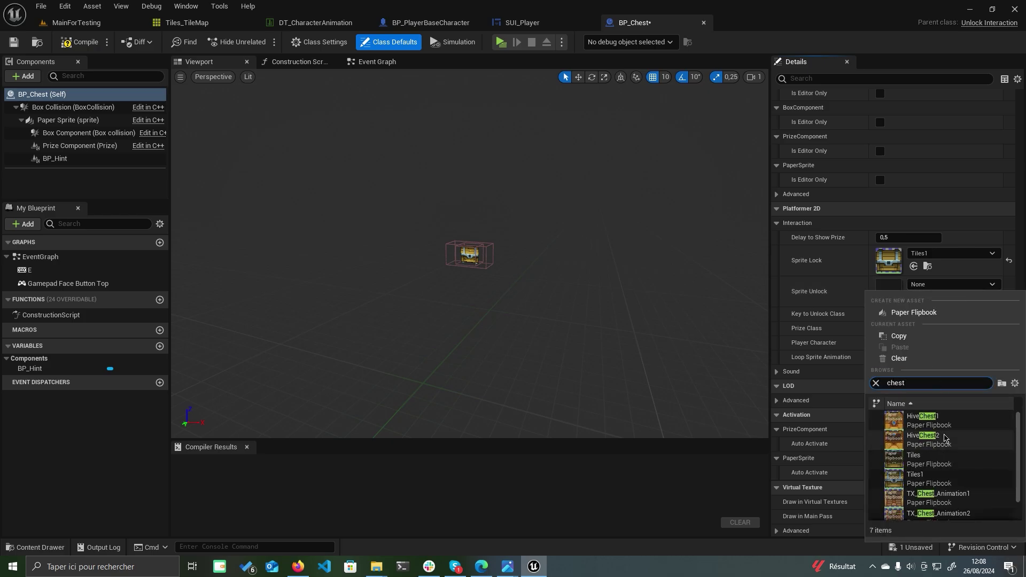
pyautogui.scroll(-1, 930, 481)
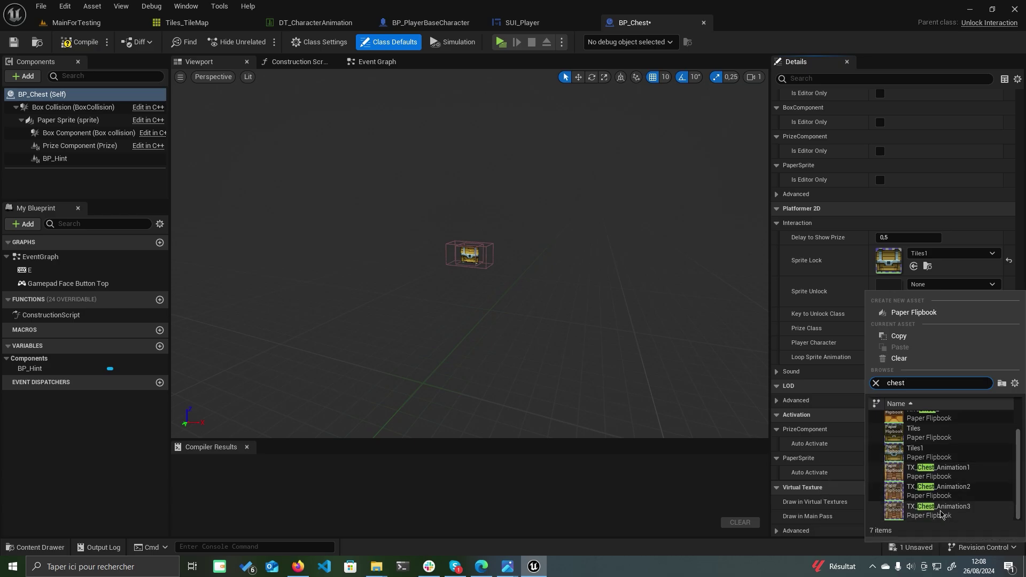
pyautogui.click(930, 433)
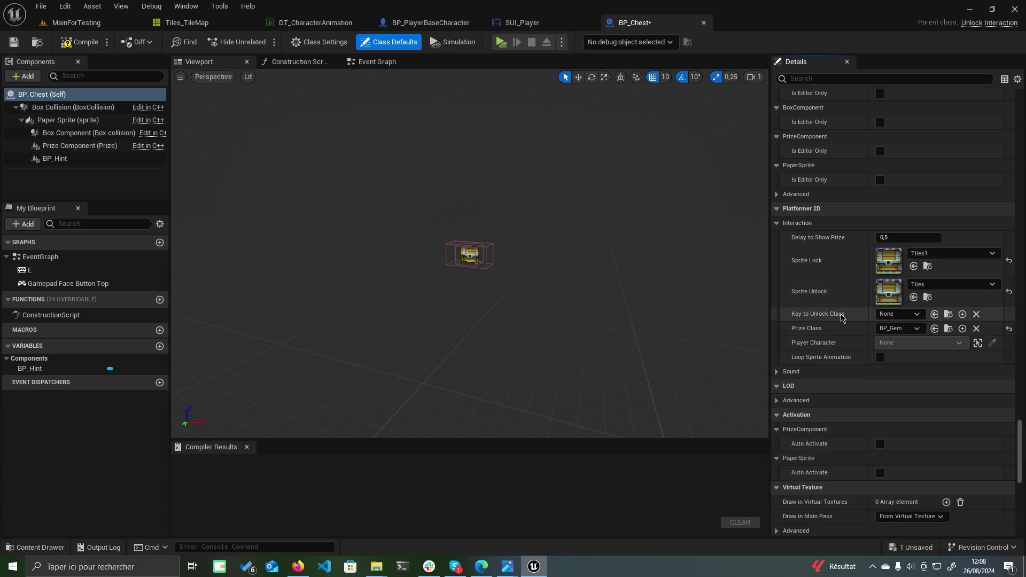
# Step: Keep BP_Gem as the chest's Prize Class and expand its Sound settings
pyautogui.click(890, 315)
pyautogui.click(892, 316)
pyautogui.click(897, 329)
pyautogui.click(899, 330)
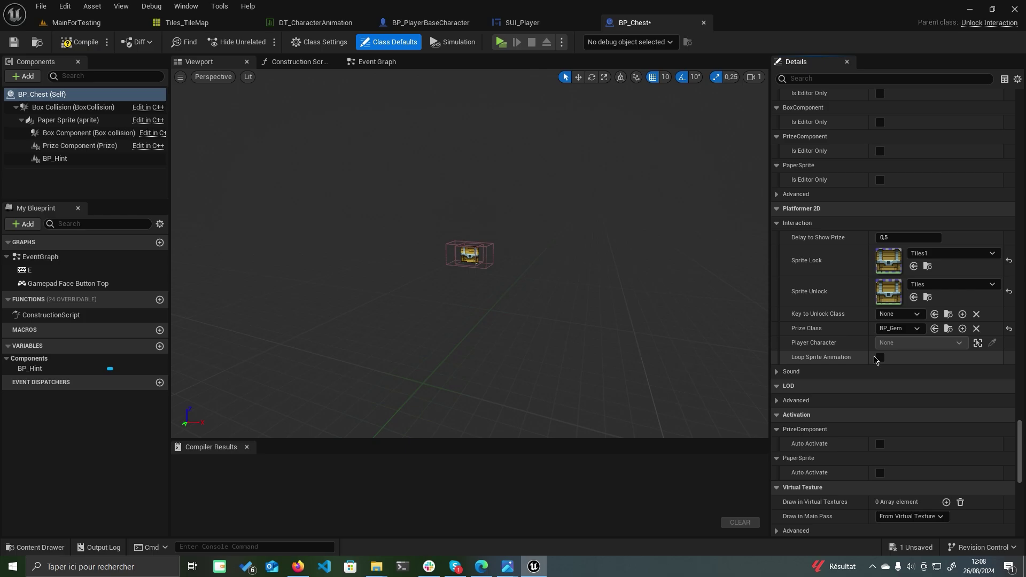
pyautogui.click(775, 374)
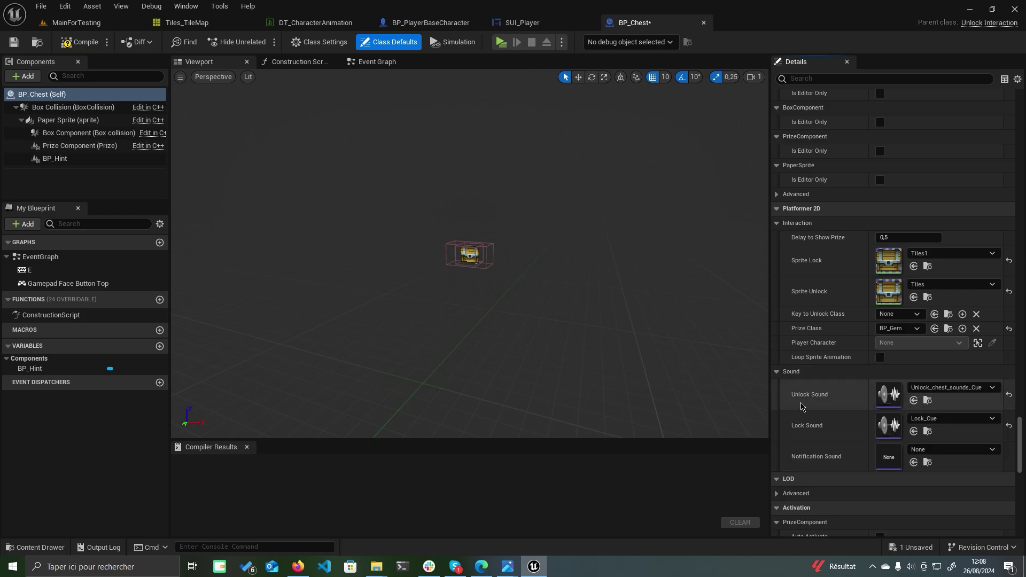
# Step: Save BP_Chest and set its BP_Hint component's Widget Class to SUI_Hint
pyautogui.hotkey('ctrl', 's')
pyautogui.click(54, 158)
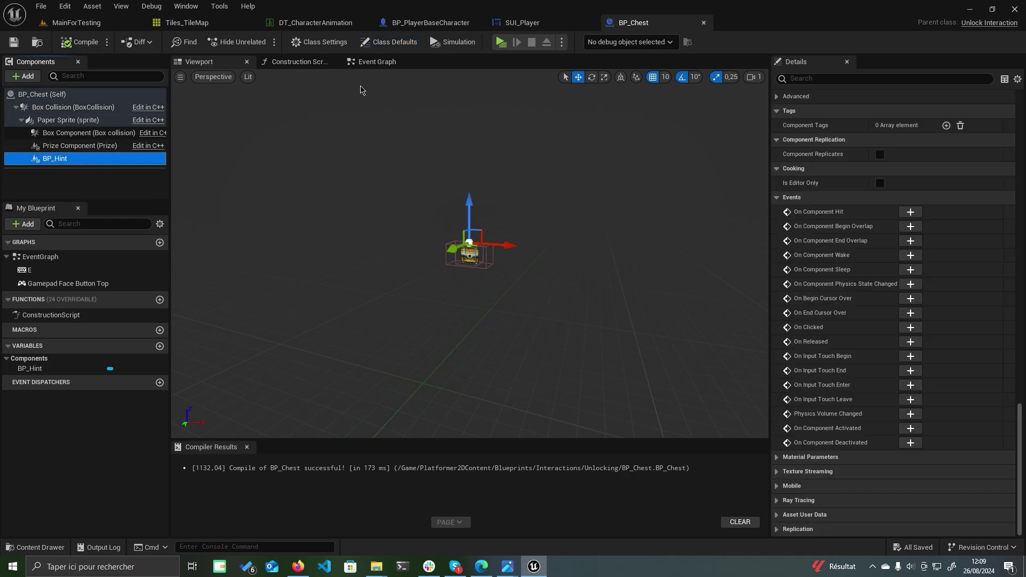
pyautogui.scroll(-3, 1017, 411)
pyautogui.scroll(10, 1018, 412)
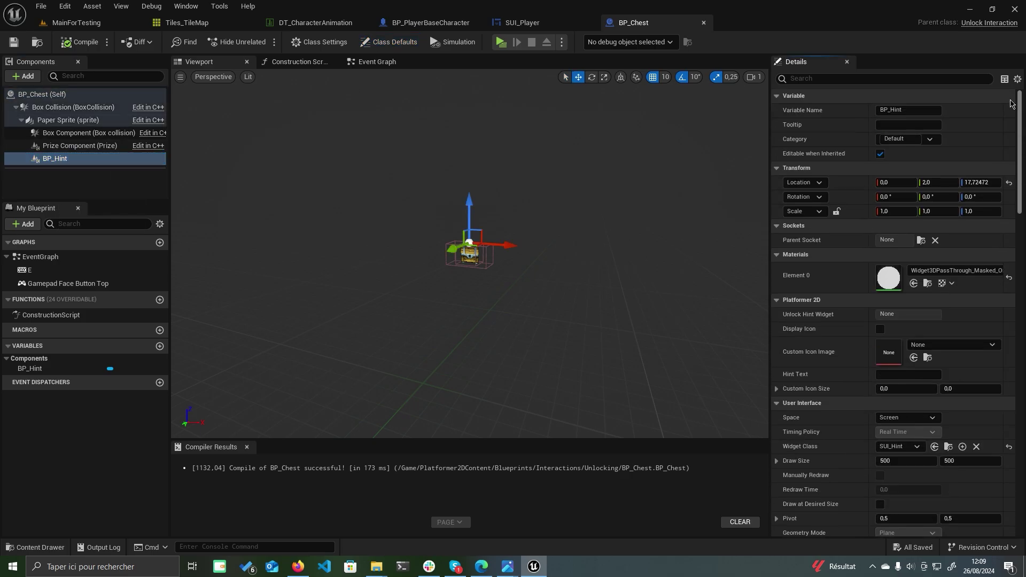
pyautogui.click(916, 413)
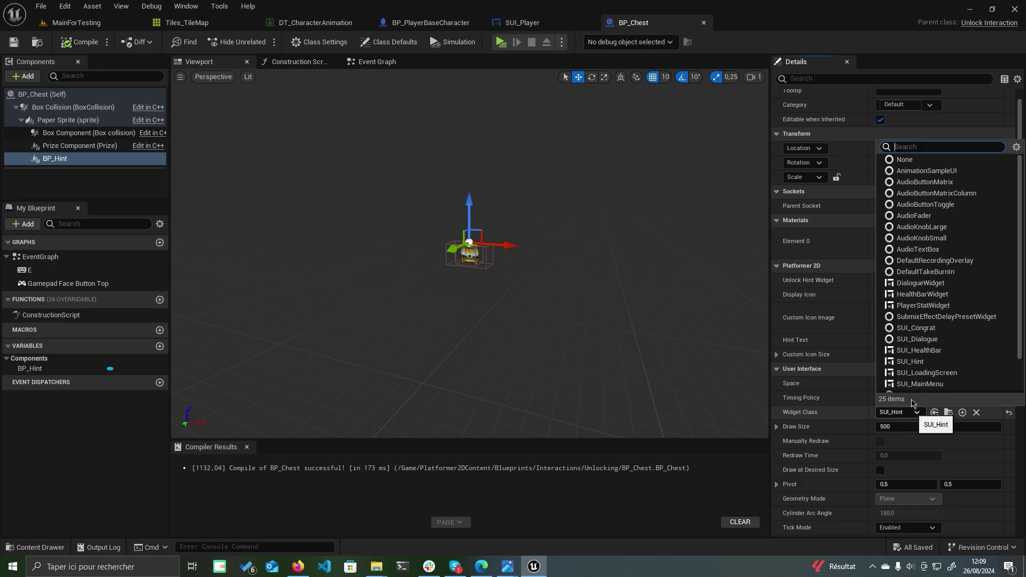
pyautogui.click(911, 362)
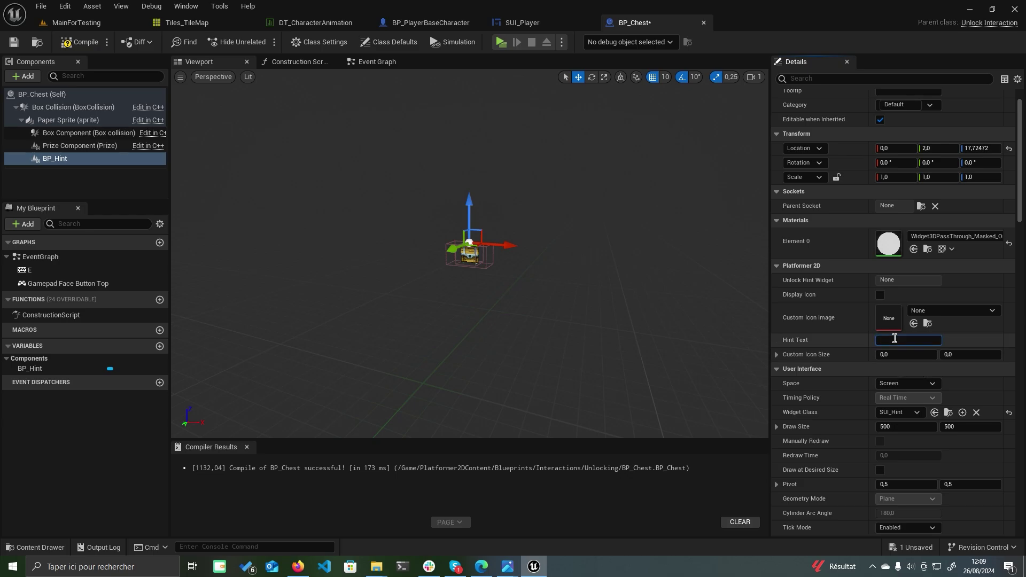
# Step: Set the hint text to 'Press E to unlock', compile the chest, and switch to MainForTesting
pyautogui.write('Press E to unlock')
pyautogui.click(79, 41)
pyautogui.click(76, 24)
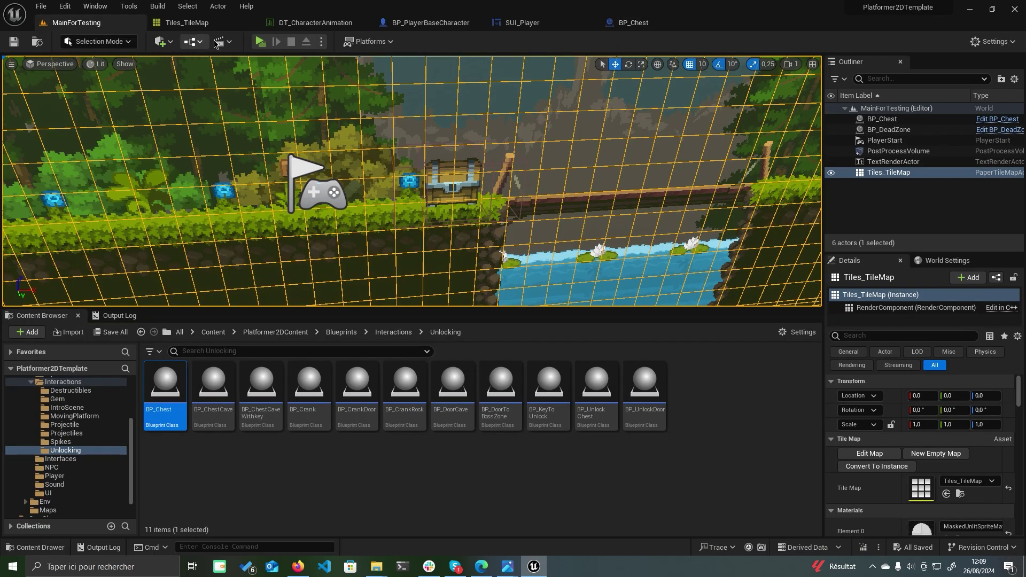
# Step: Playtest opening the chest with E and collecting its gem, then reopen BP_Chest's Prize component
pyautogui.click(260, 42)
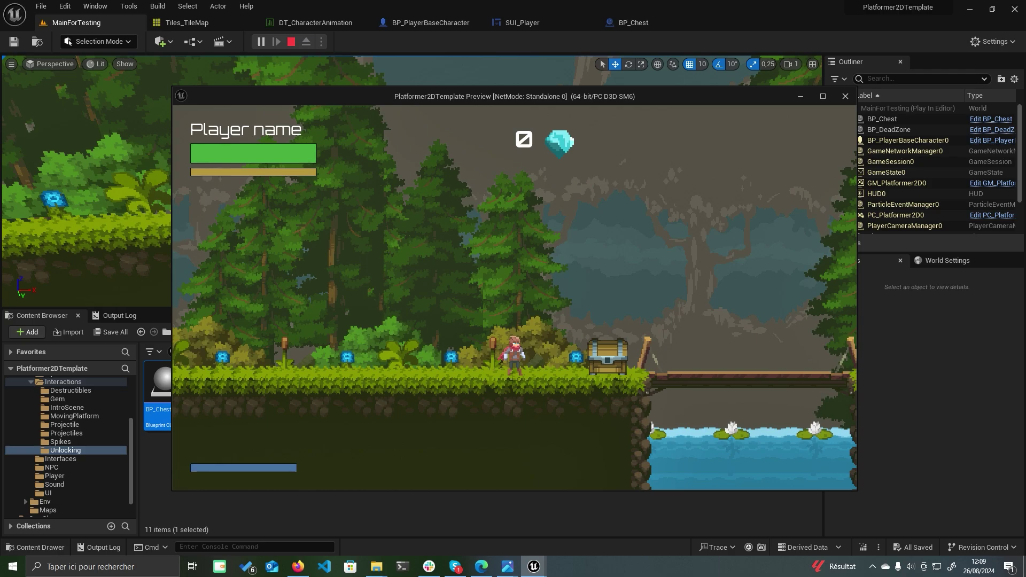
pyautogui.press('d')
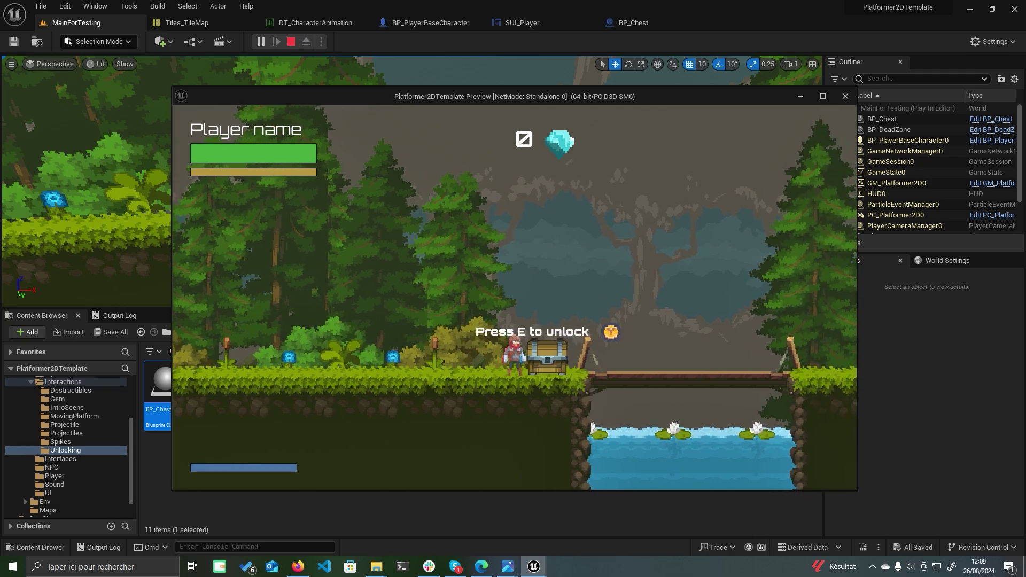
pyautogui.press('e')
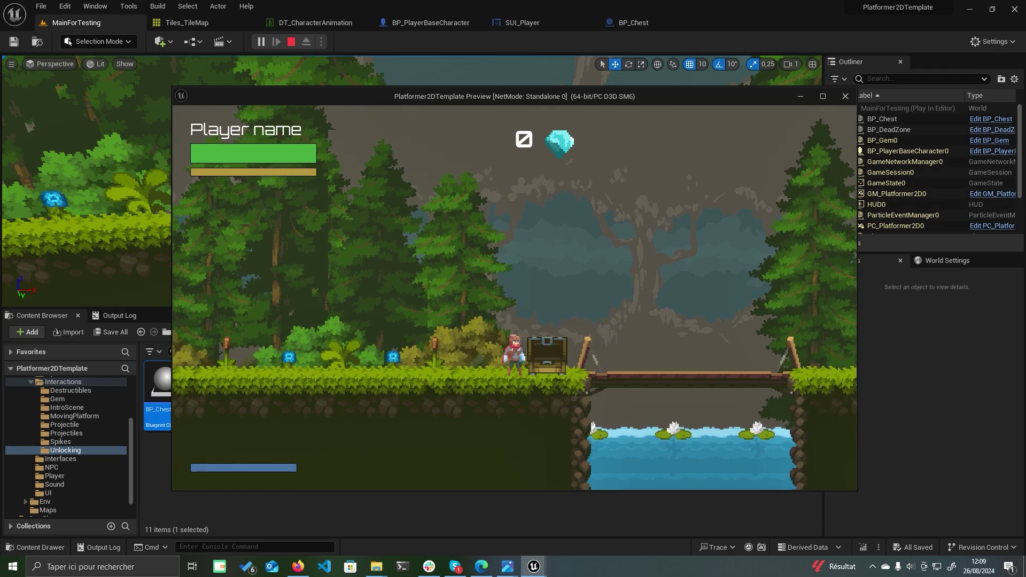
pyautogui.press('a')
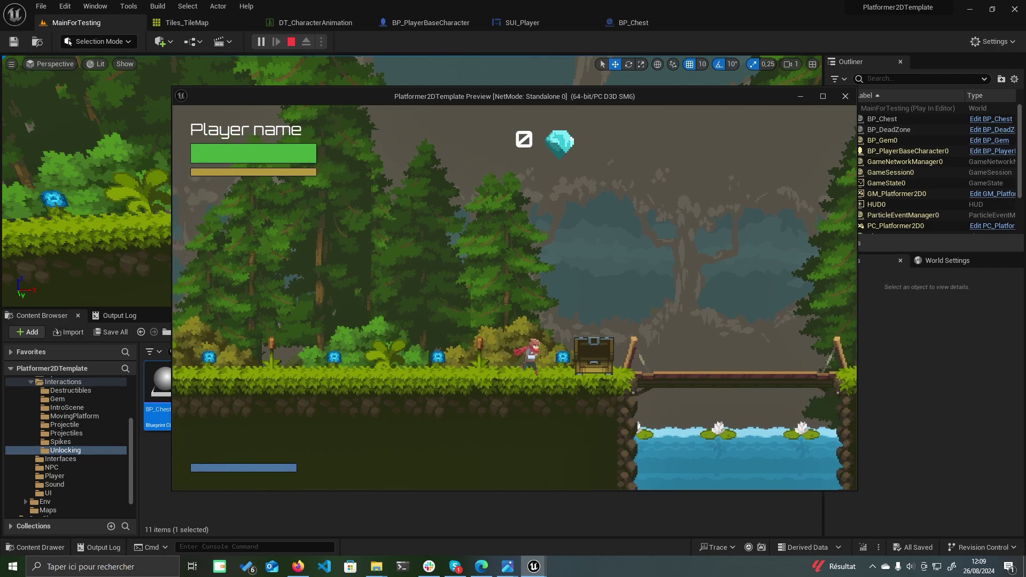
pyautogui.press('d')
pyautogui.press('Escape')
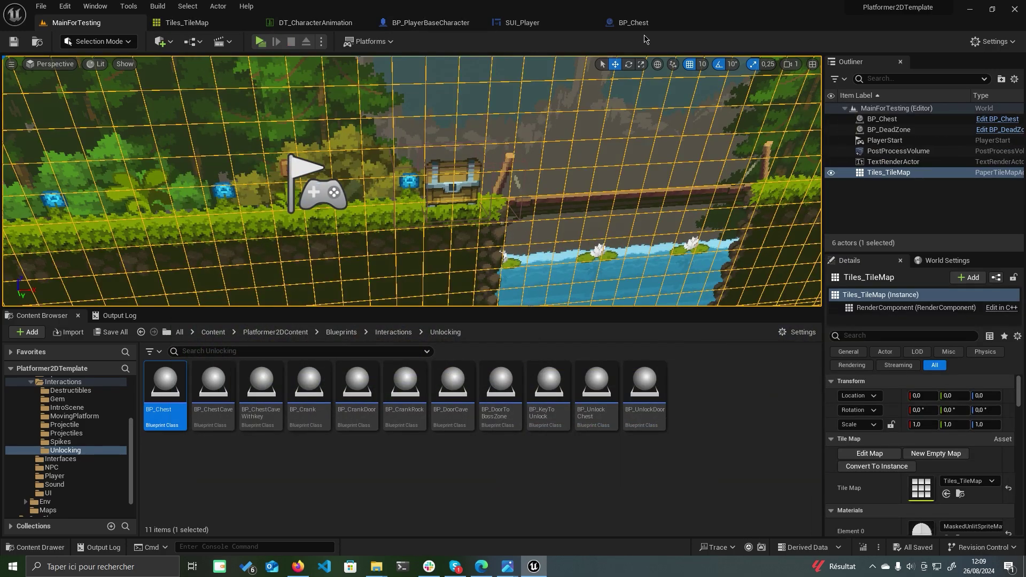
pyautogui.doubleClick(160, 400)
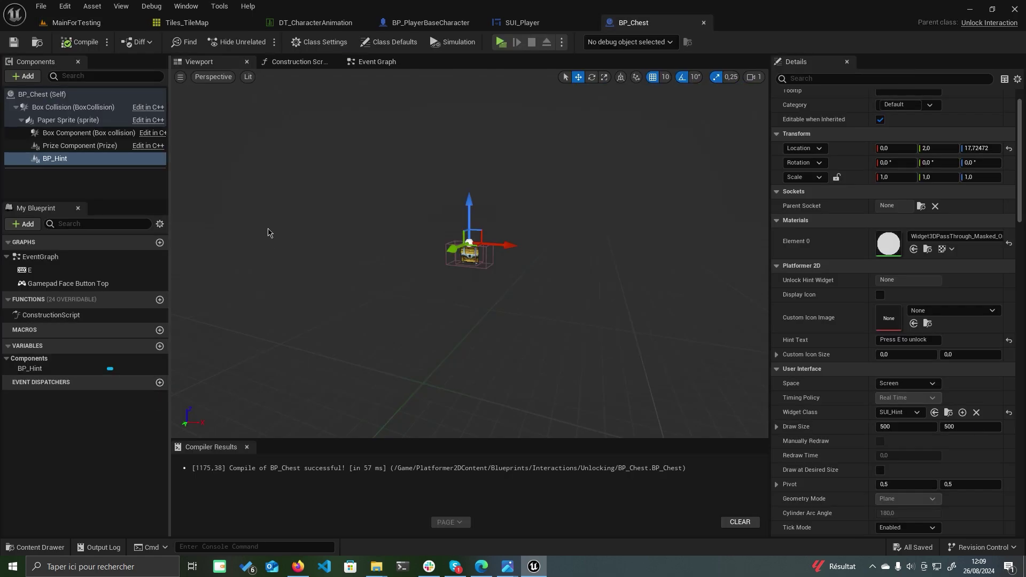
pyautogui.click(80, 145)
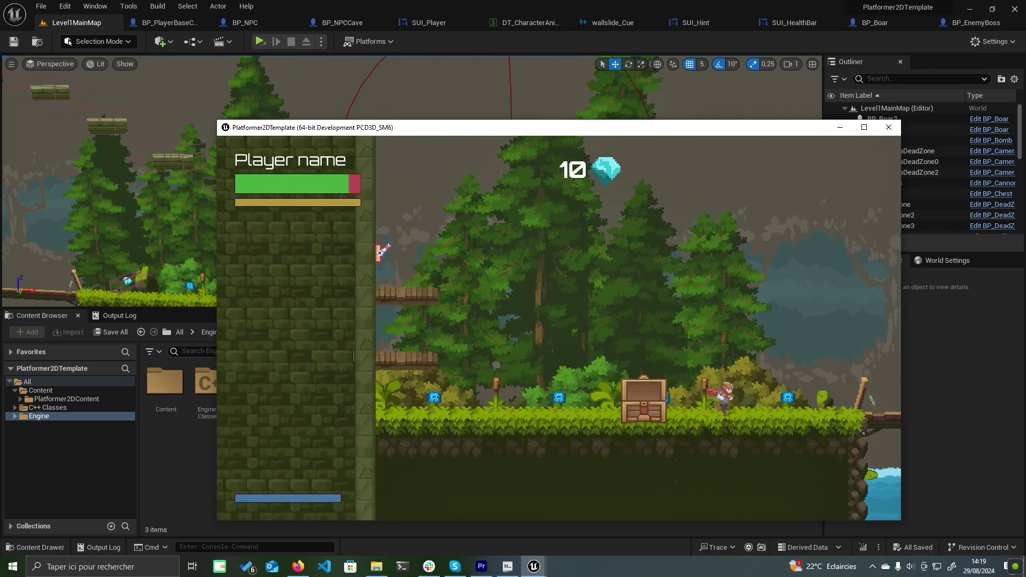
# Step: Run the hero right across the bridge and jump back onto the ledge below the boar
pyautogui.press('d')
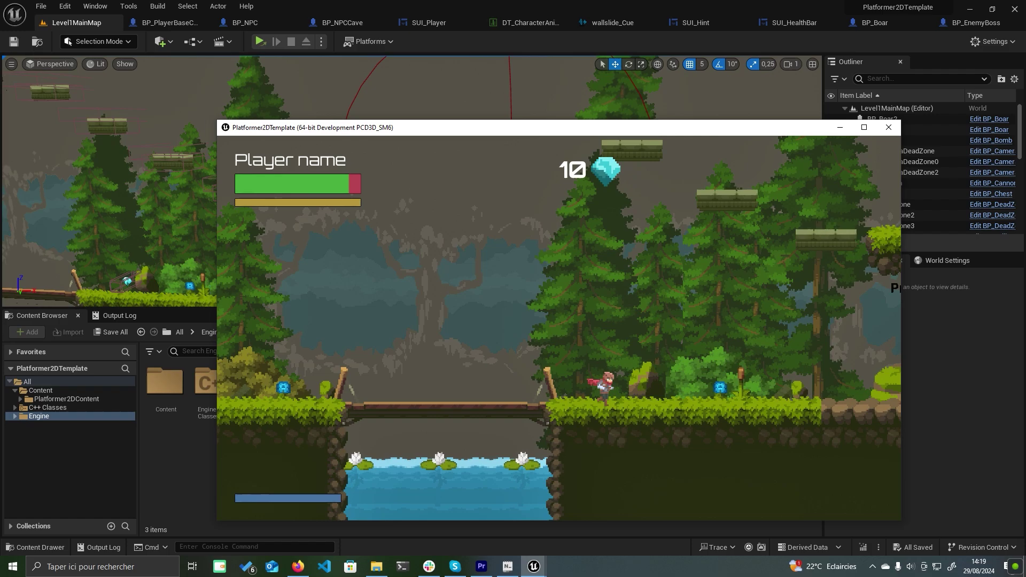
pyautogui.press('d')
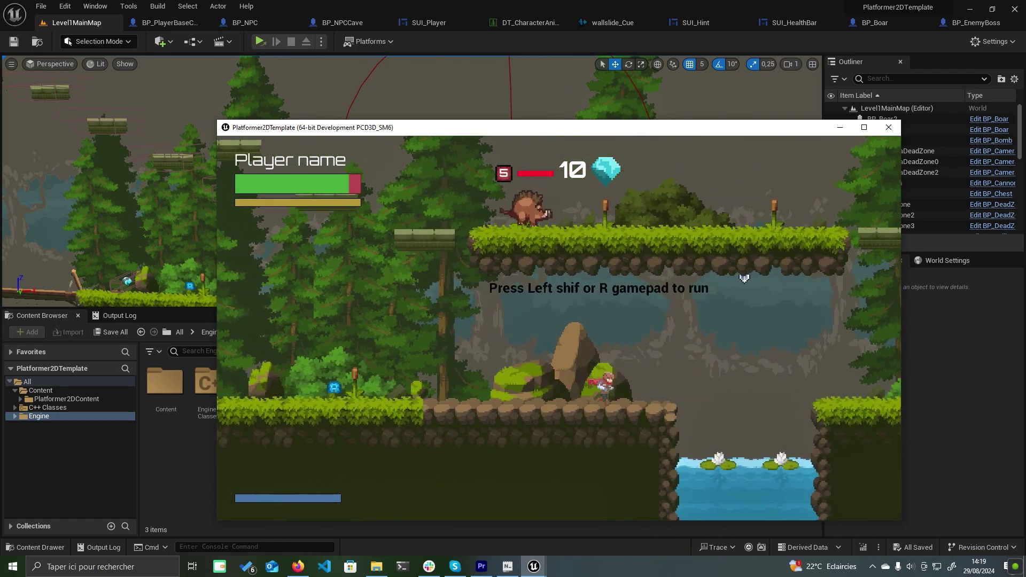
pyautogui.press('d')
pyautogui.press('space')
pyautogui.press('a')
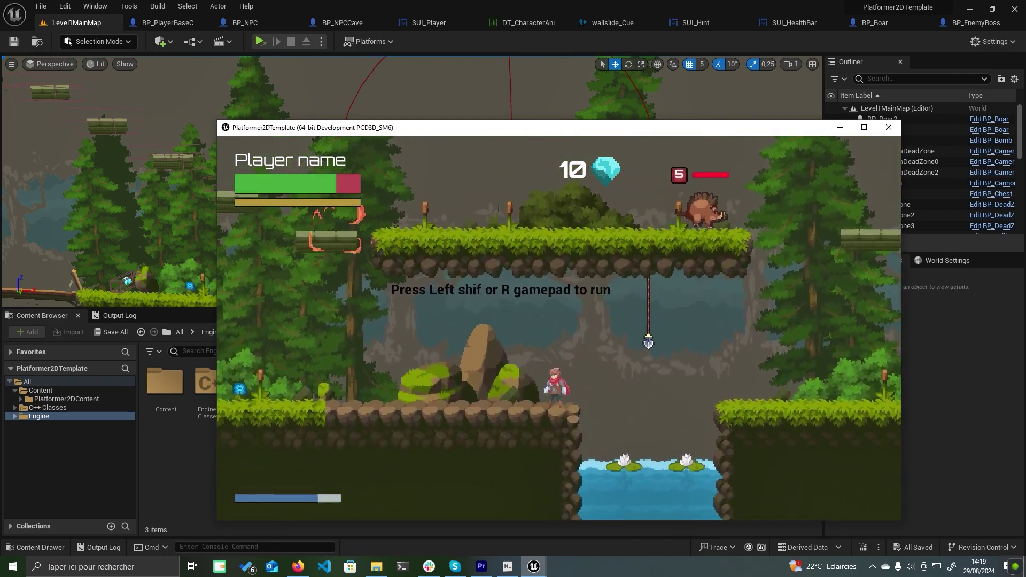
pyautogui.press('a')
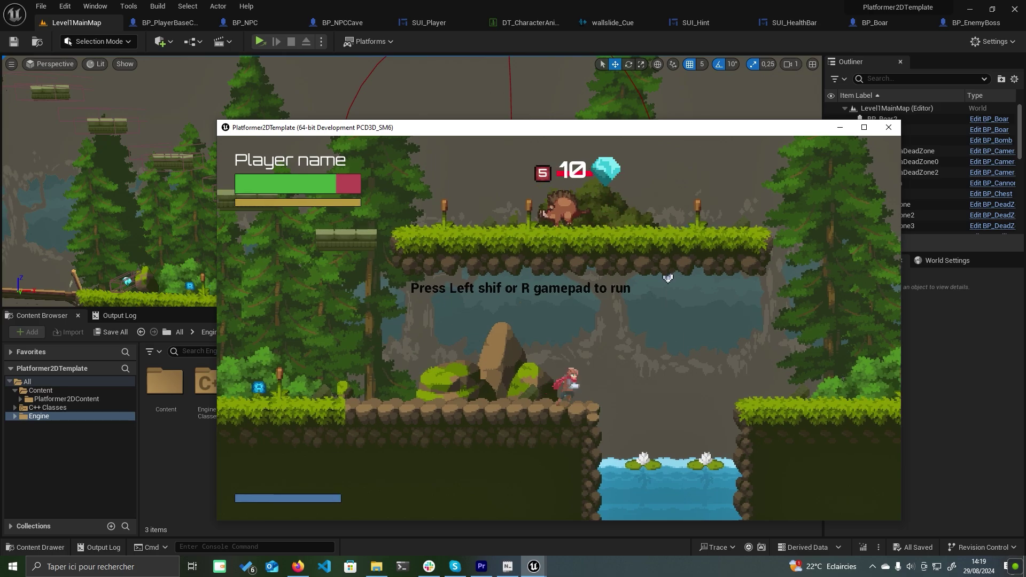